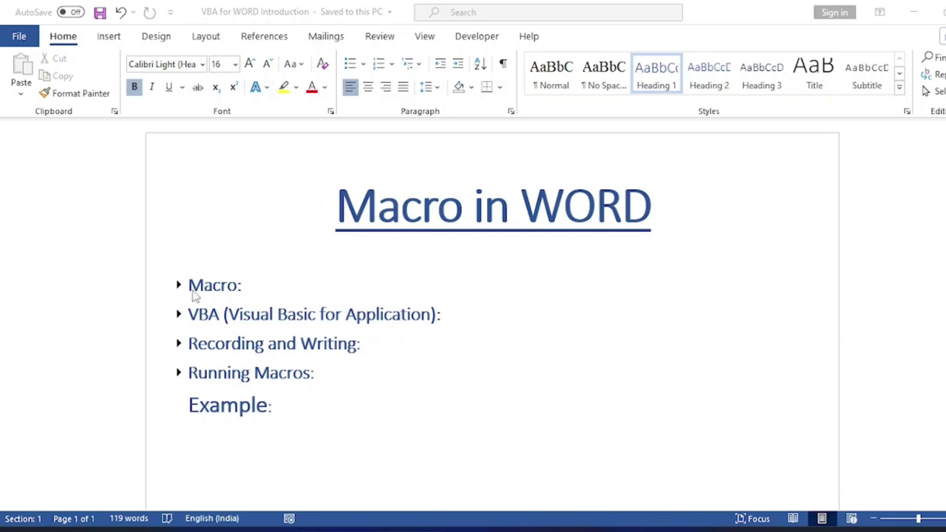
- Expand the Macro: section to read what macros automate and the ALT+F8 shortcut note
click(441, 314)
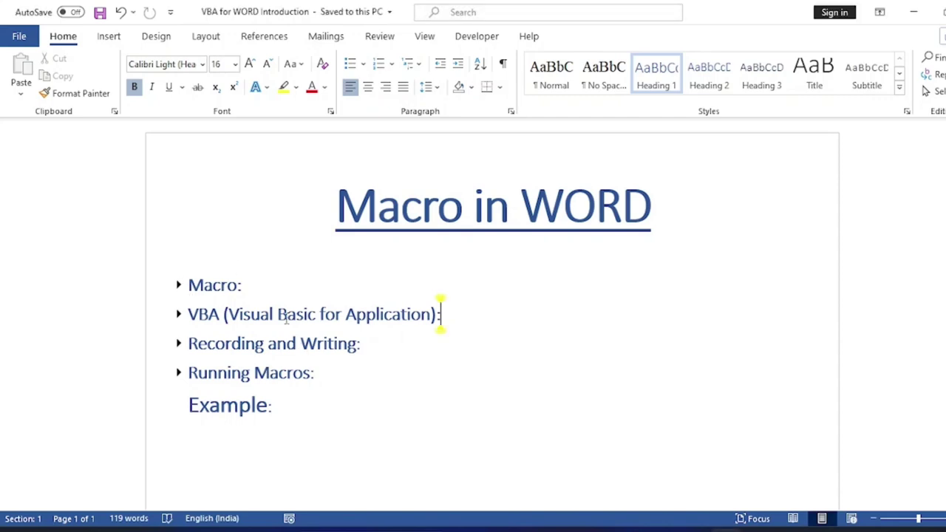
click(178, 285)
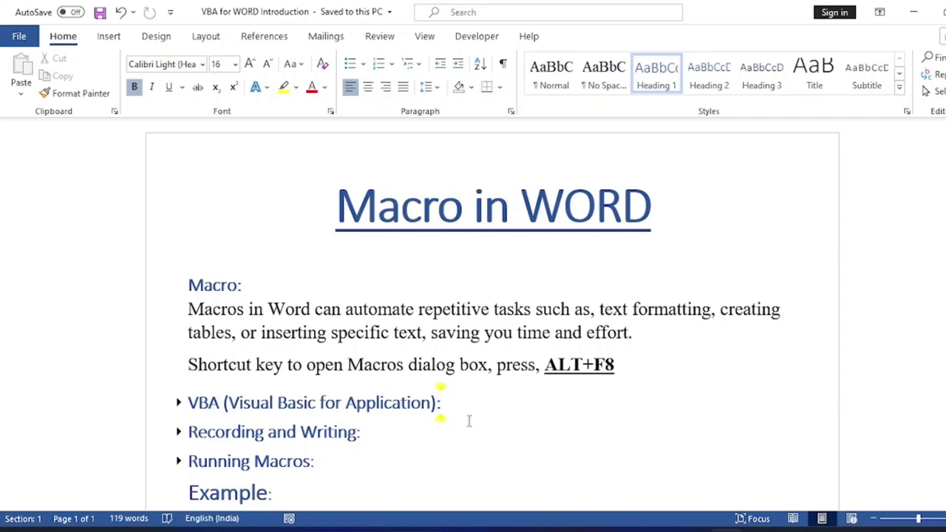
scroll(492, 410, down, 1)
scroll(492, 411, down, 1)
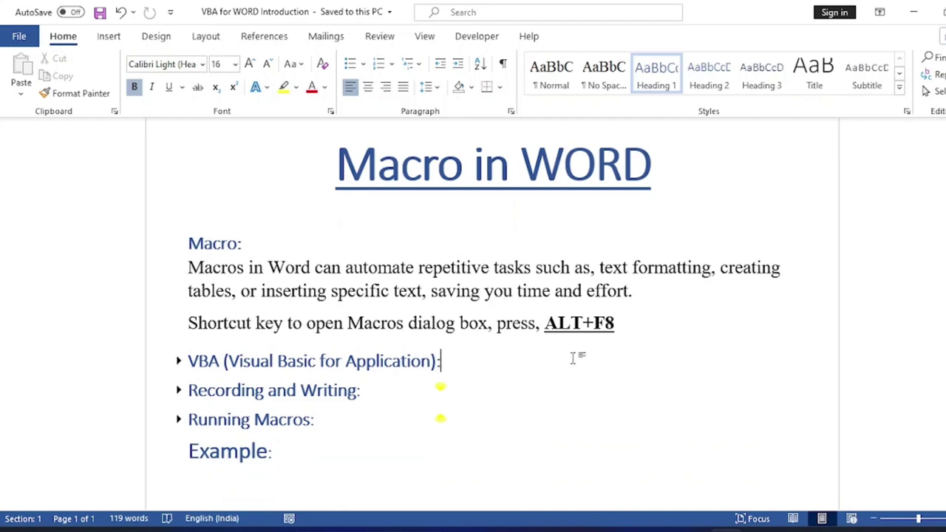
- Collapse Macro: and expand the VBA section explaining VBA and the ALT+F11 editor shortcut
click(179, 244)
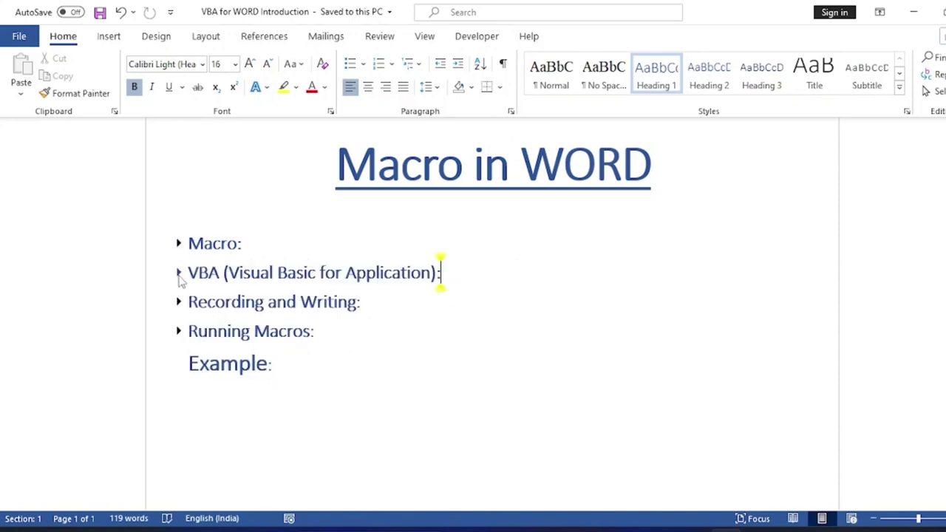
click(179, 273)
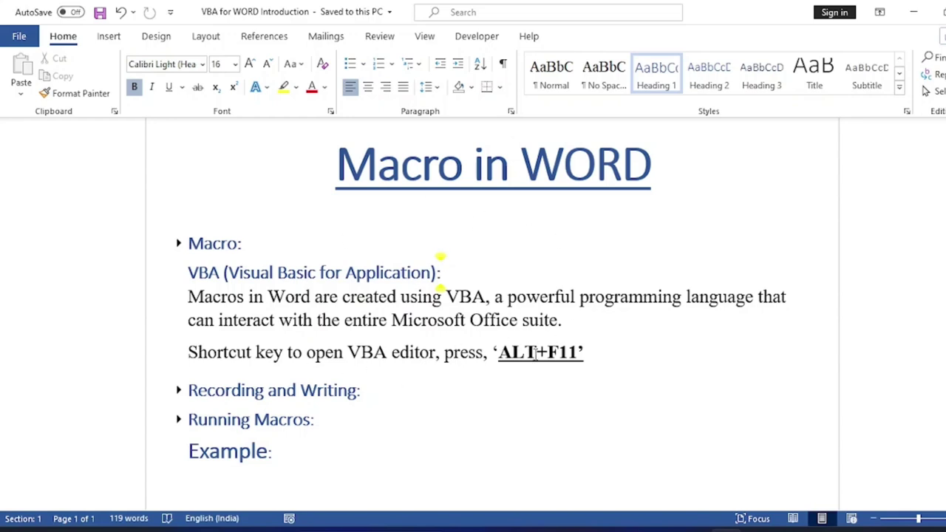
scroll(614, 372, down, 2)
scroll(517, 333, down, 1)
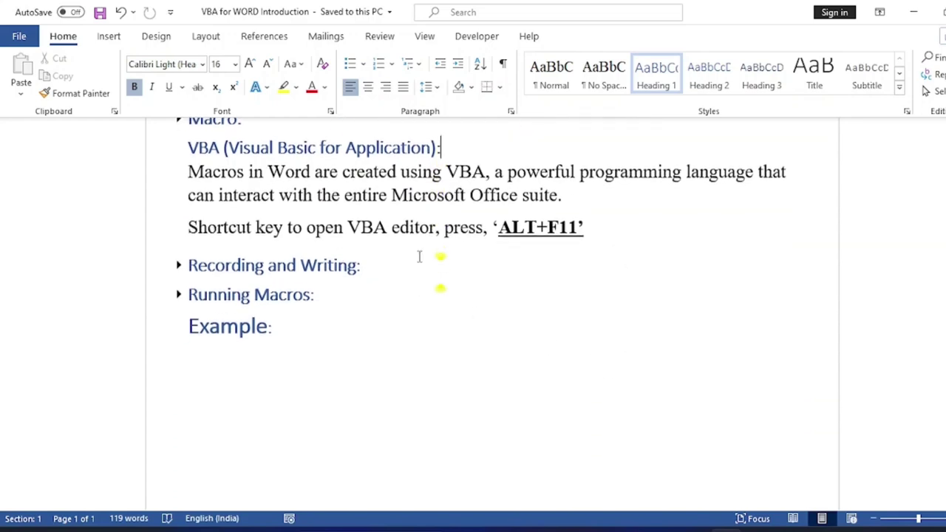
scroll(369, 325, up, 2)
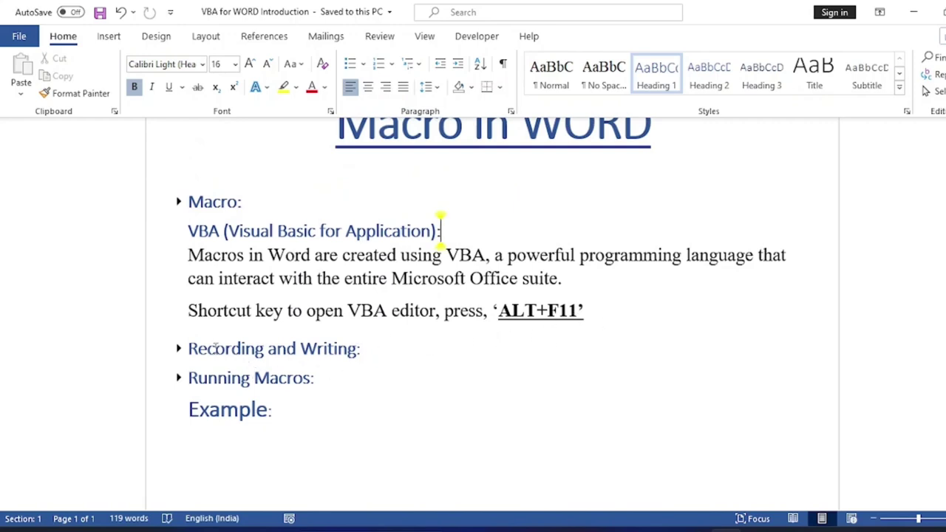
- Expand the Recording and Writing and the Running Macros sections and read their text
click(179, 348)
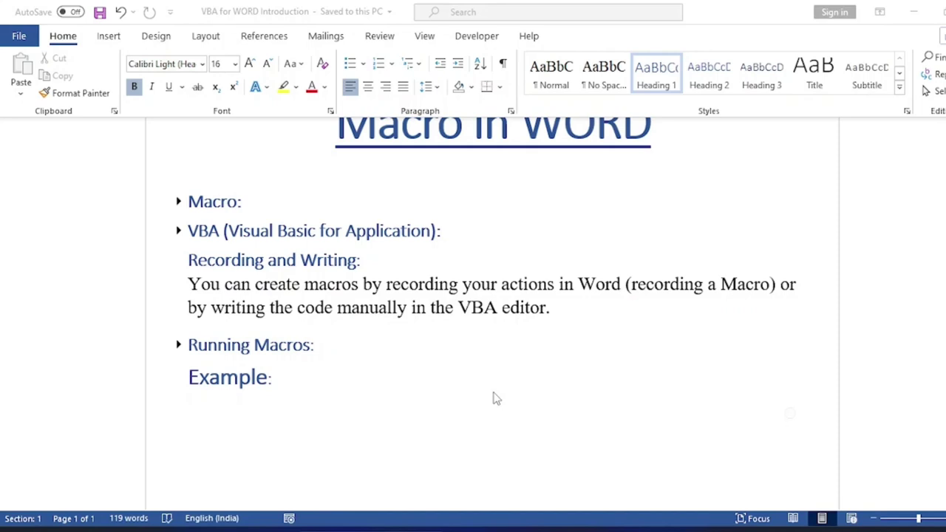
scroll(608, 396, up, 2)
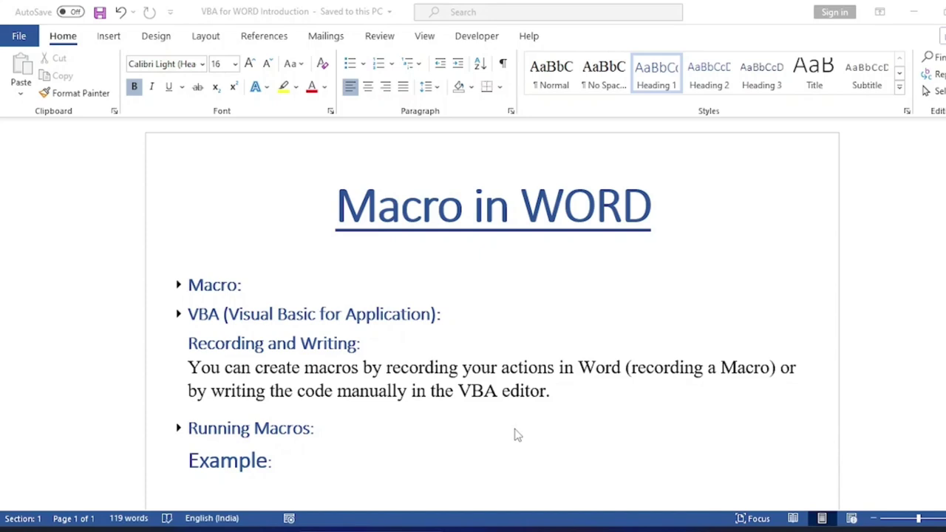
scroll(516, 435, down, 2)
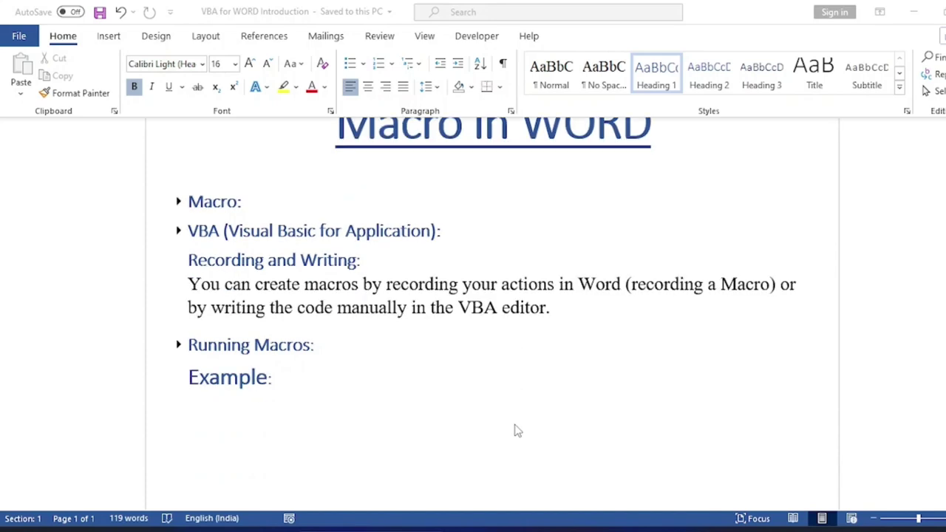
click(178, 345)
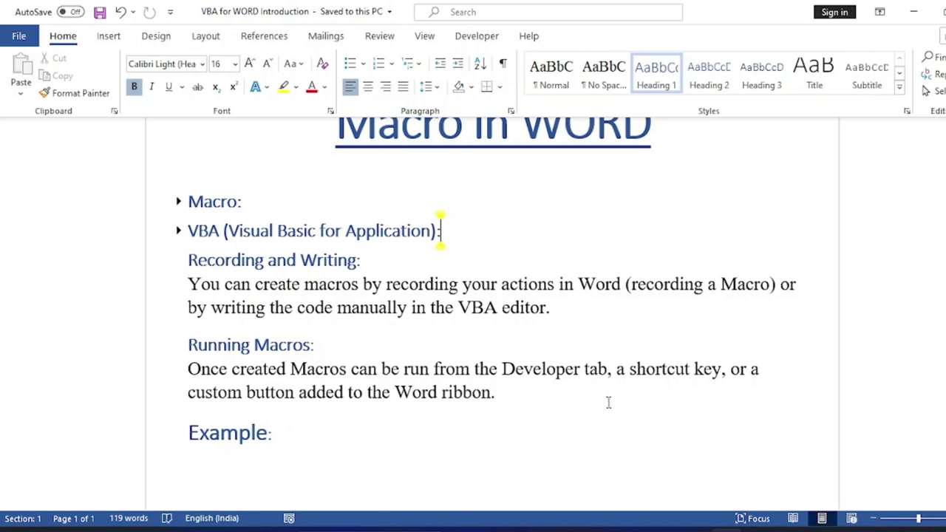
scroll(589, 392, up, 2)
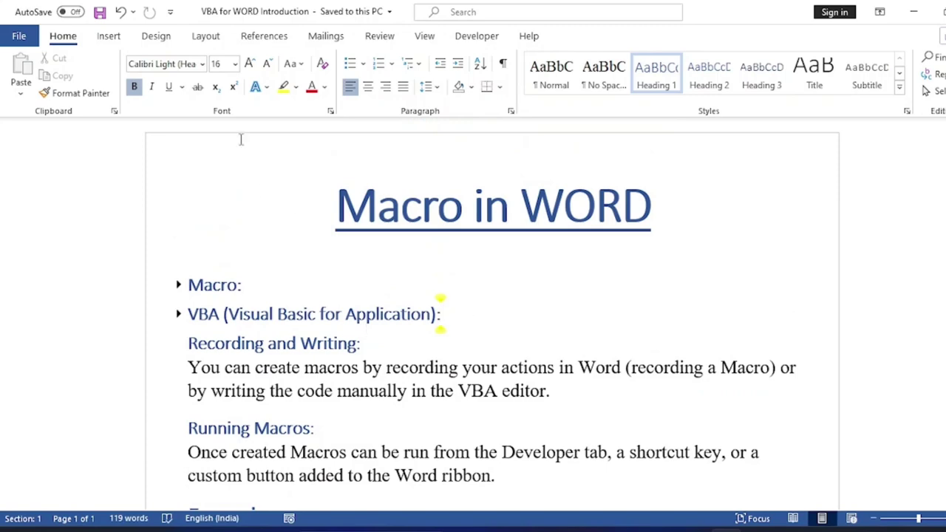
- Enable the Developer tab in Word Options' Customize Ribbon and switch to it
click(19, 37)
click(44, 503)
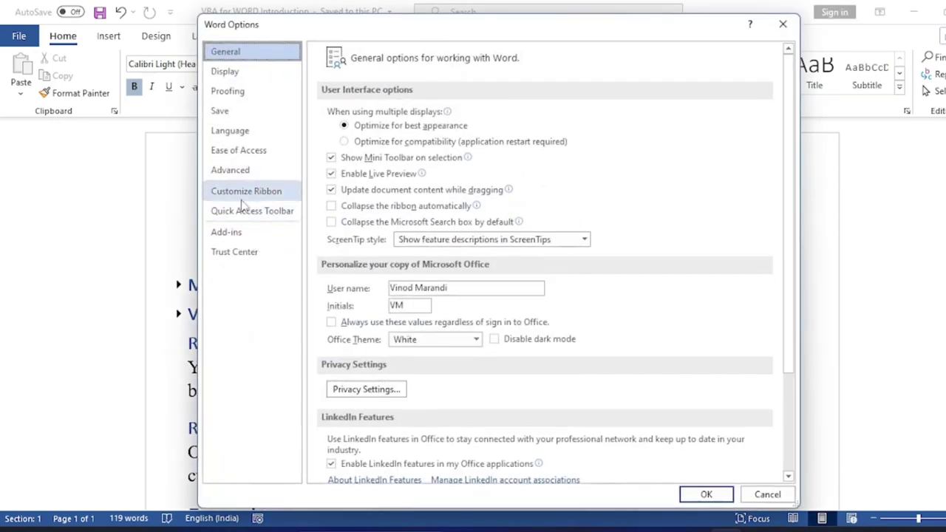
click(242, 193)
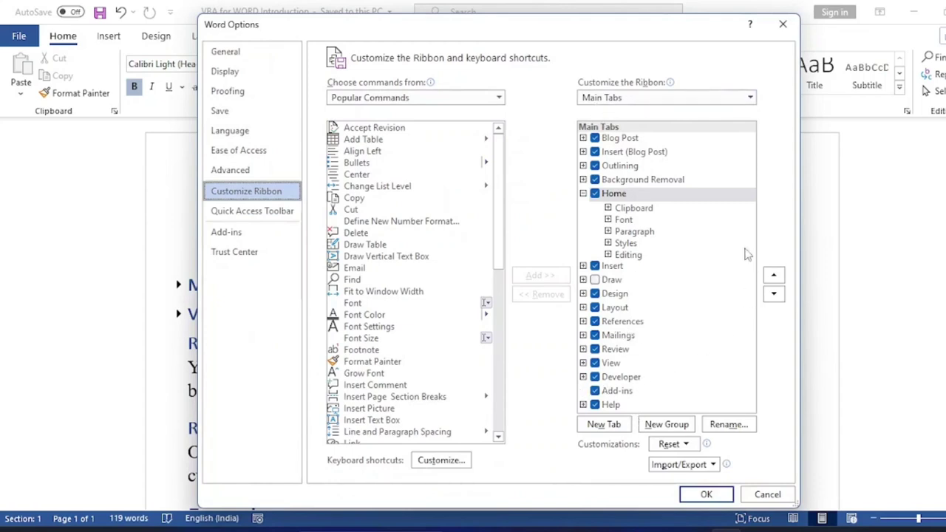
click(584, 193)
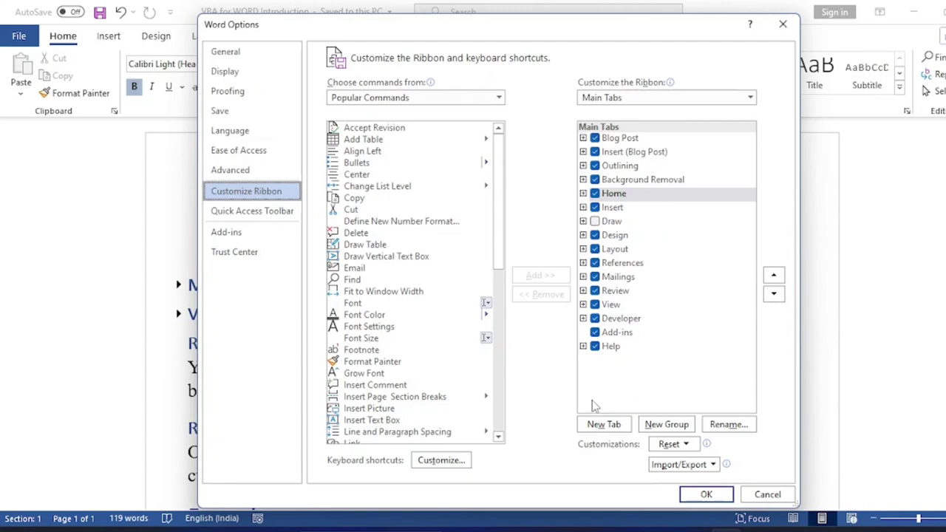
click(583, 318)
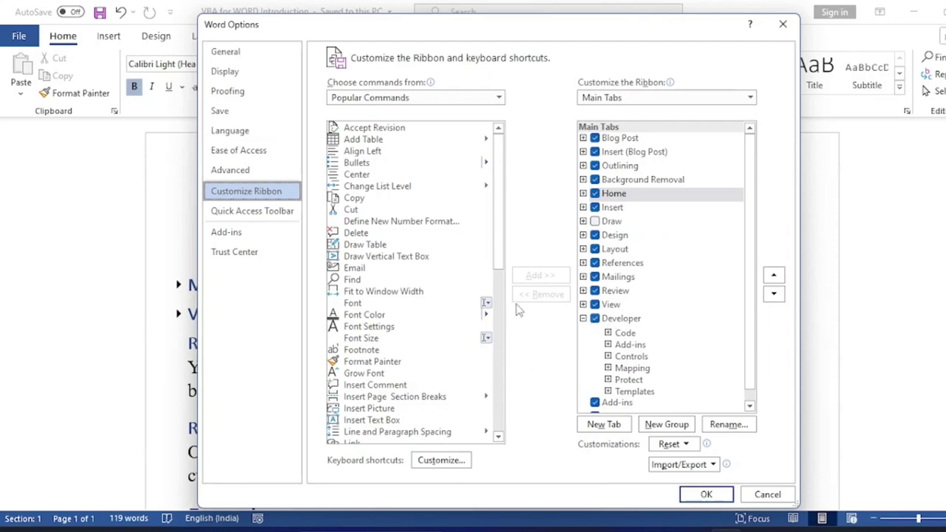
click(584, 318)
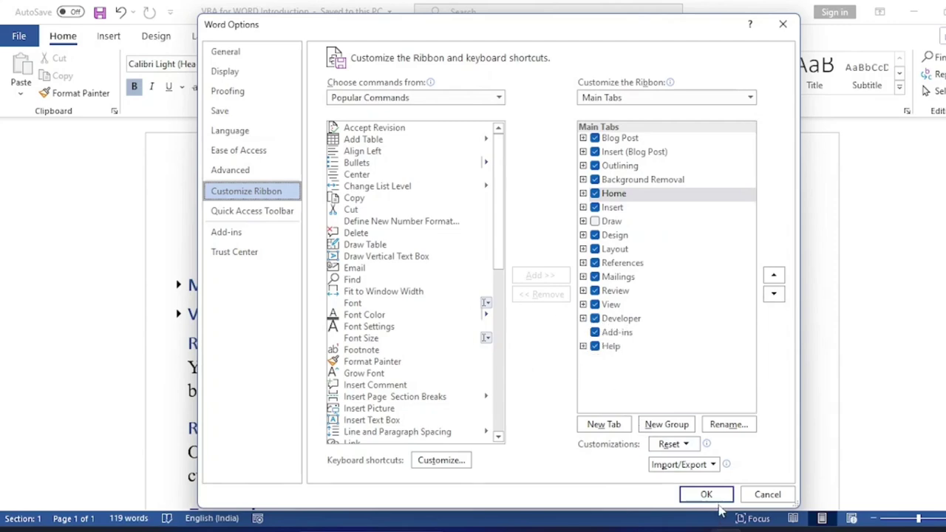
click(717, 500)
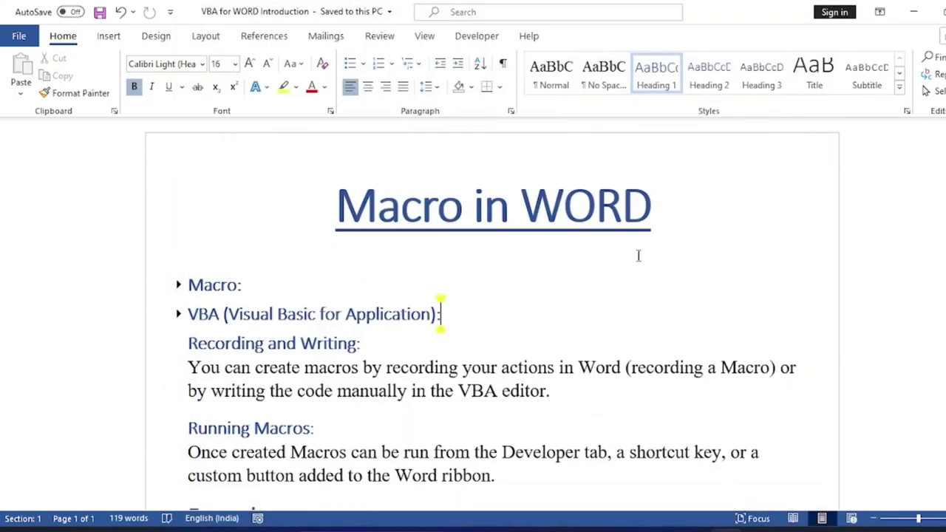
click(475, 35)
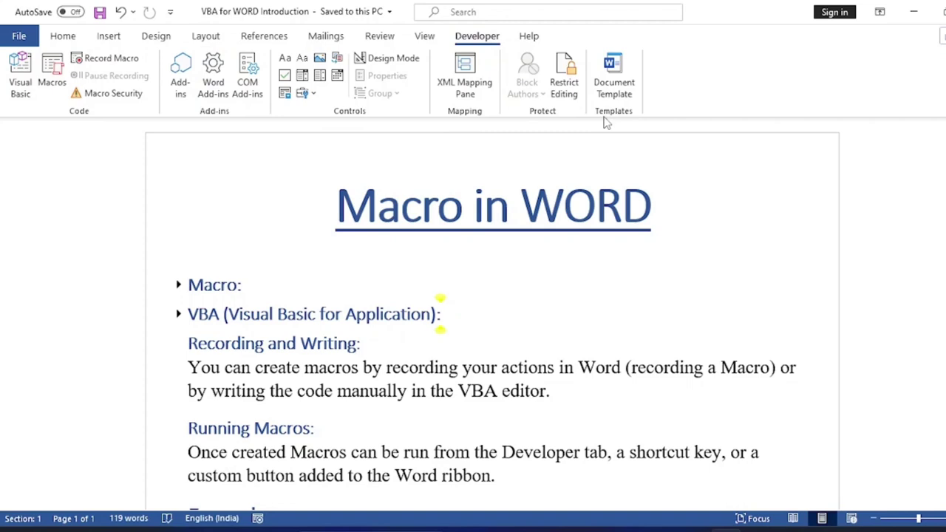
- Place the cursor on the empty line beneath the Example: heading
scroll(566, 350, down, 4)
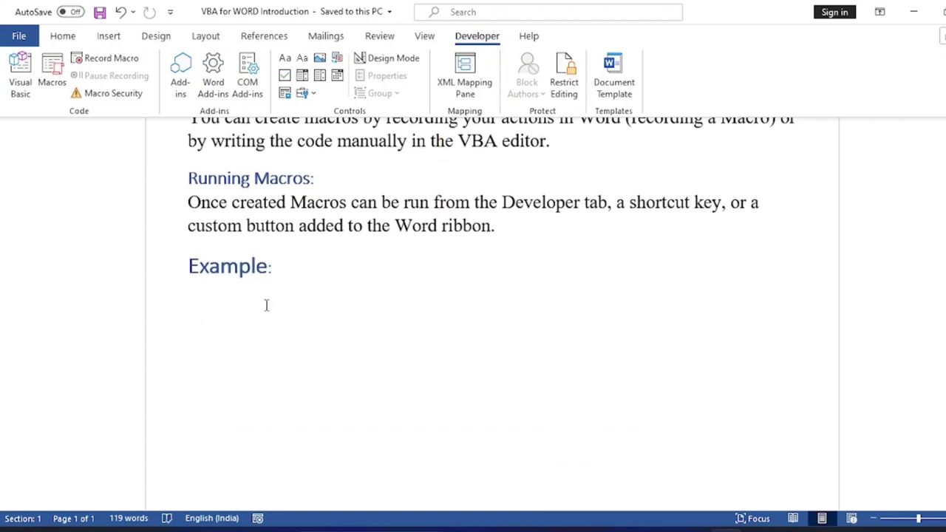
scroll(283, 312, down, 2)
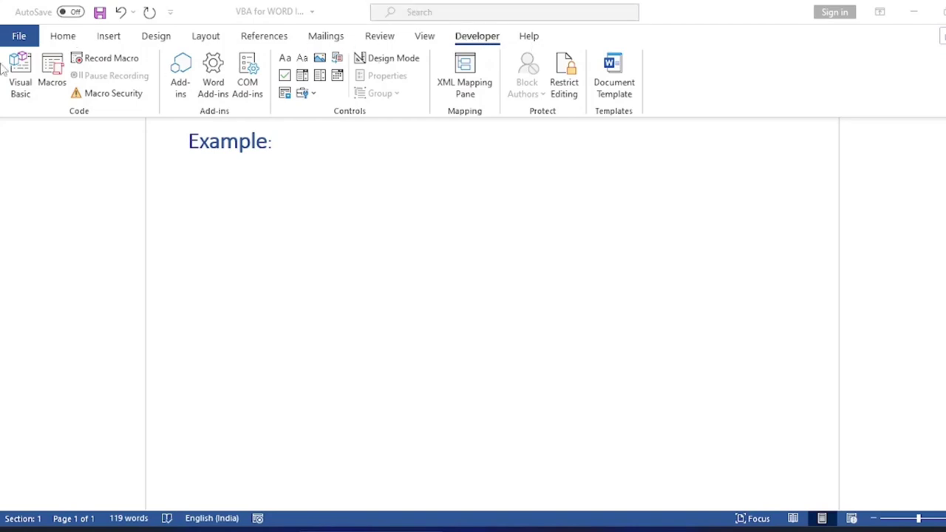
click(111, 59)
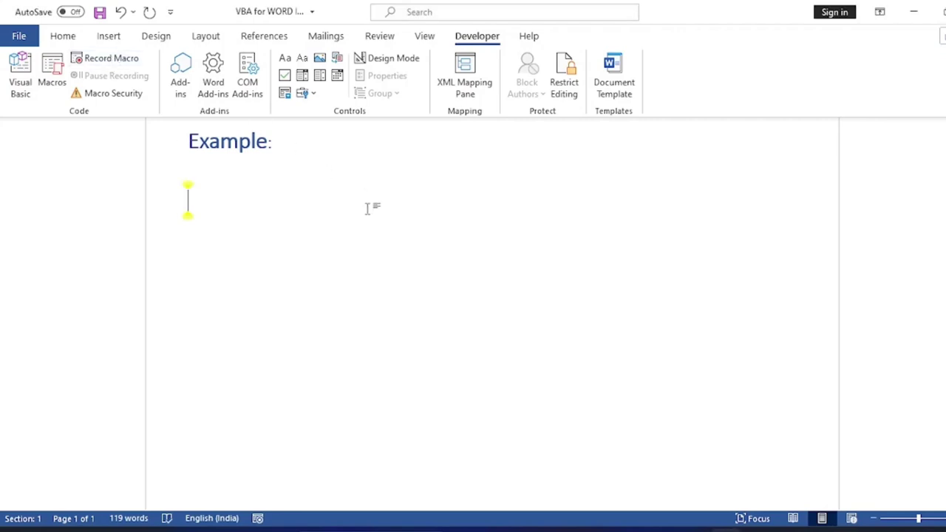
- Record a new macro named FirstMacro, stored in the VBA for WORD Introduction document
click(111, 59)
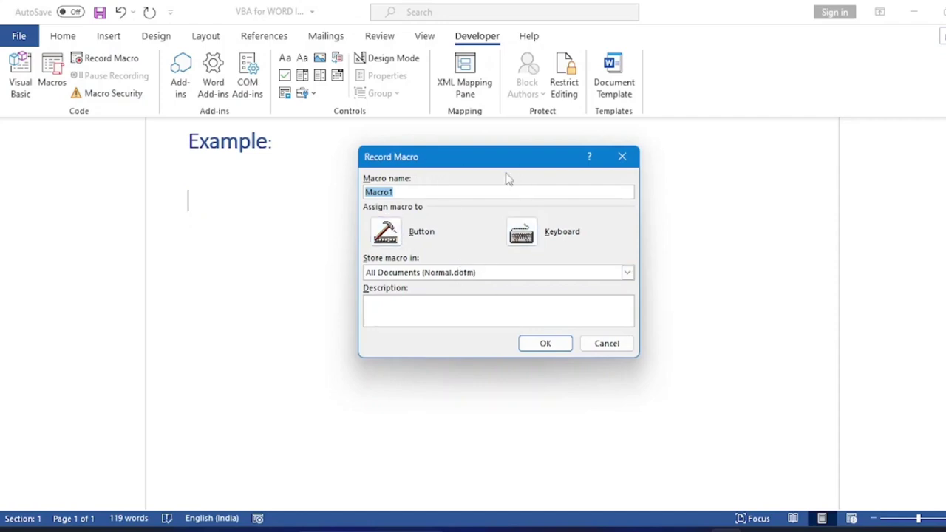
drag(504, 160, 557, 125)
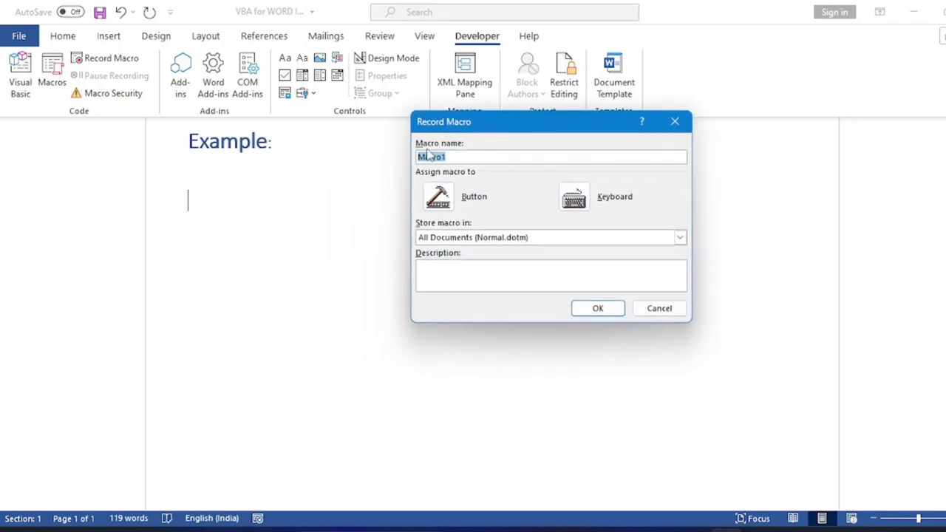
click(453, 157)
click(680, 237)
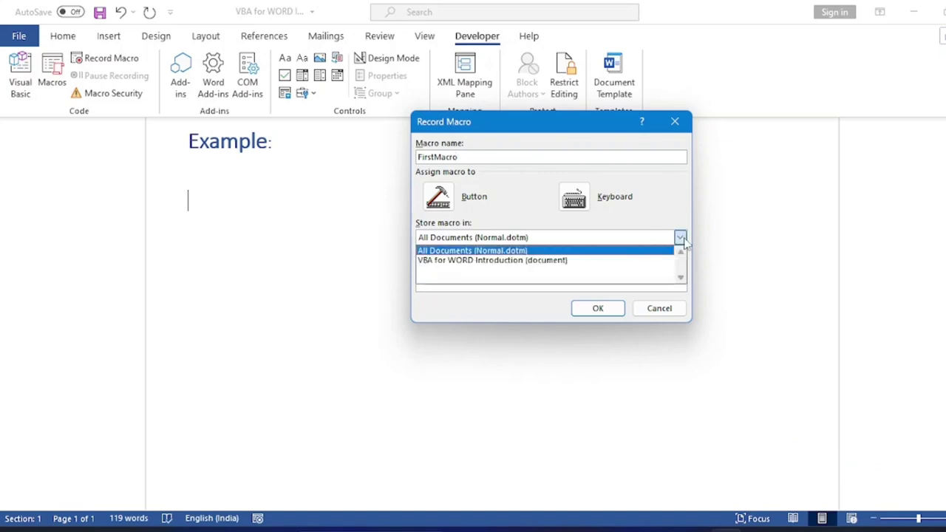
click(494, 262)
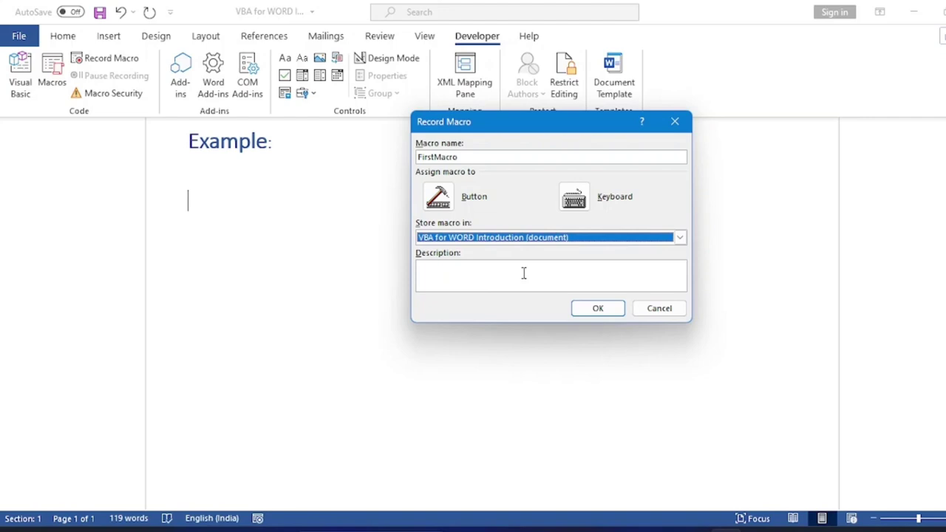
click(606, 308)
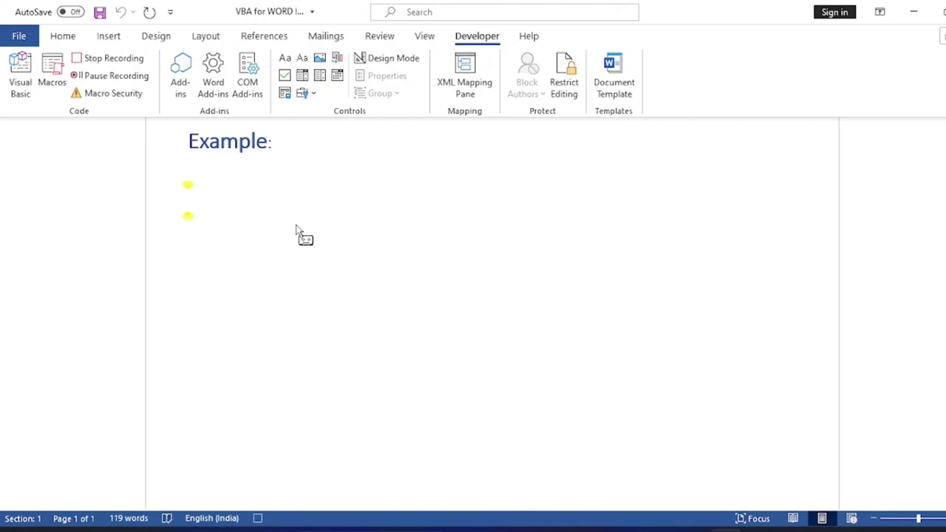
- Type 'My first macro example.' and format it bold, italic, 20 pt
text(My)
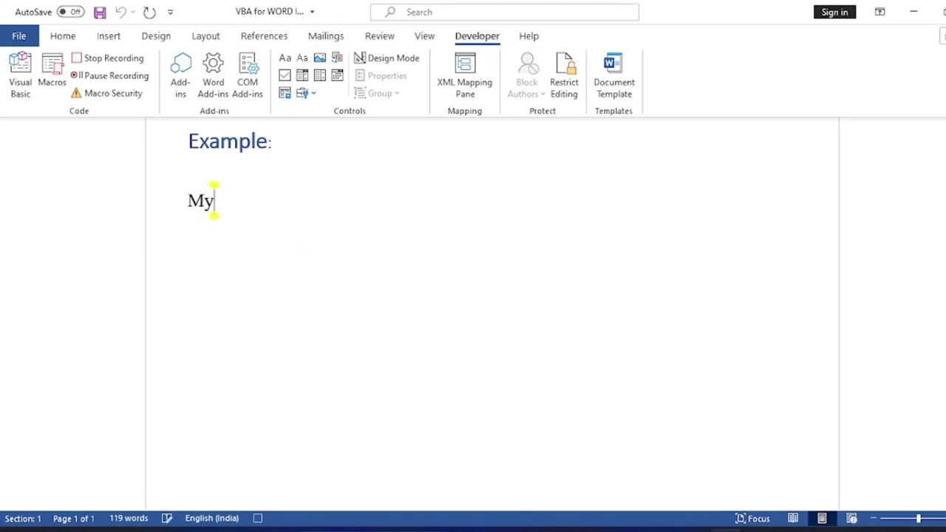
text( first)
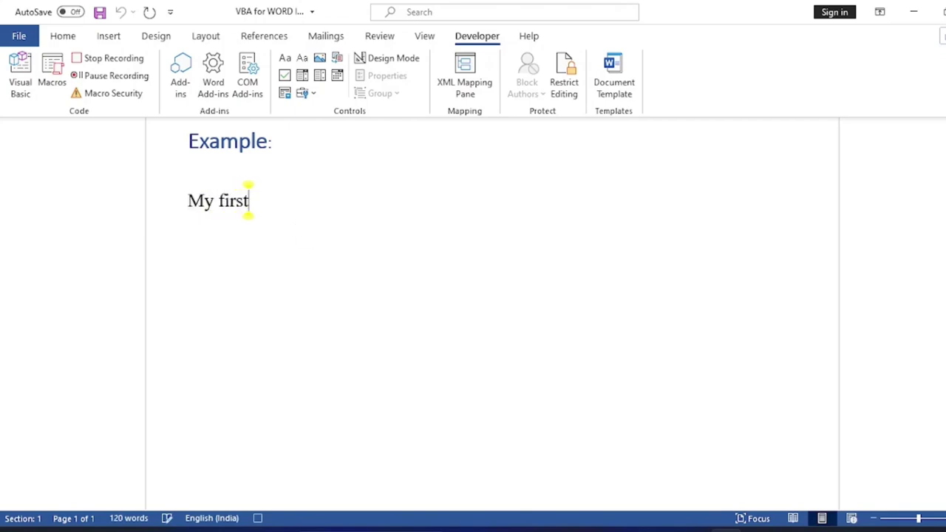
text( ma)
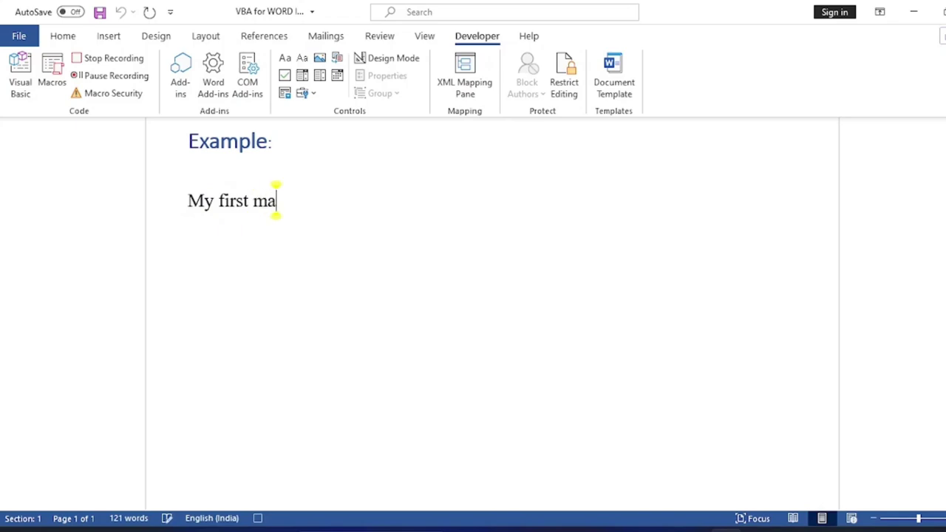
text(cro e)
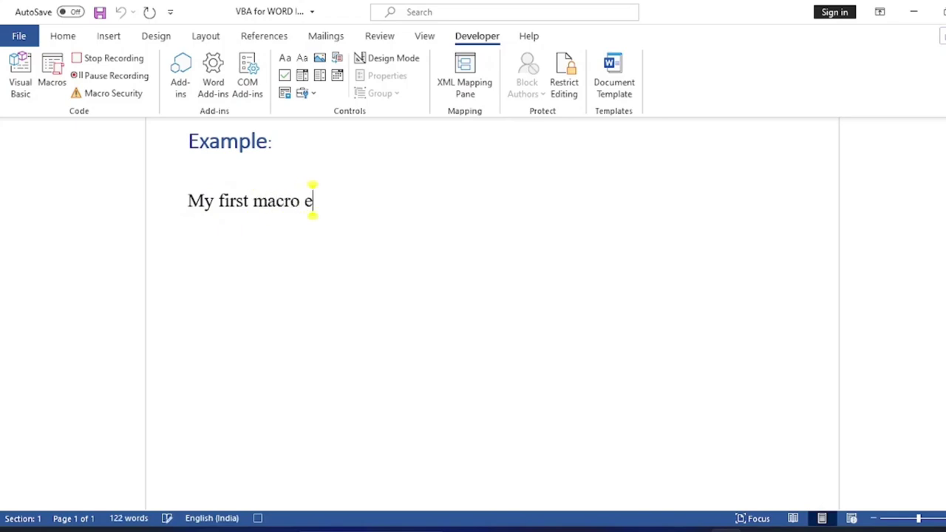
text(xample)
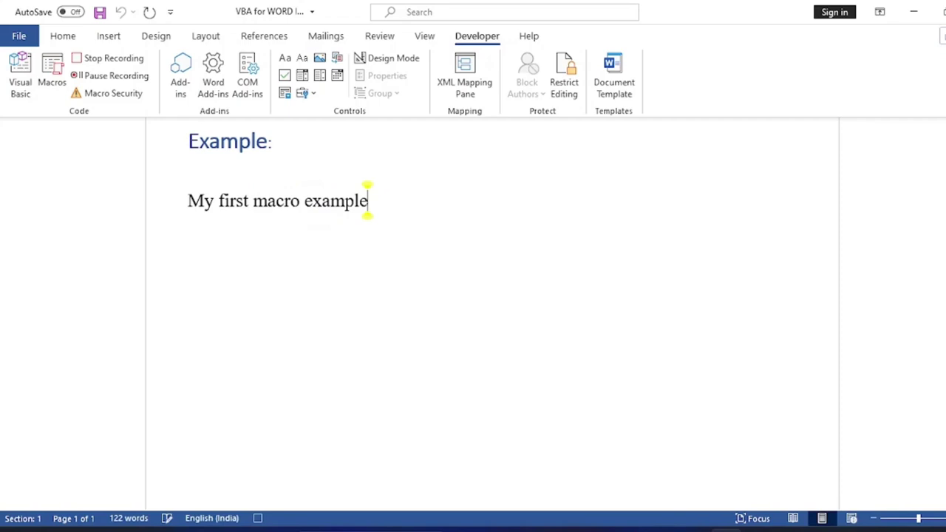
text(.)
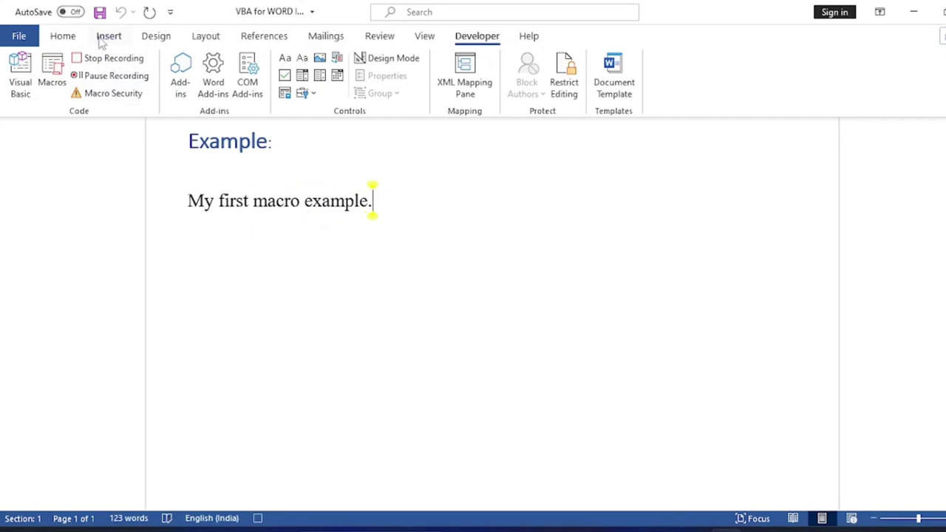
click(63, 37)
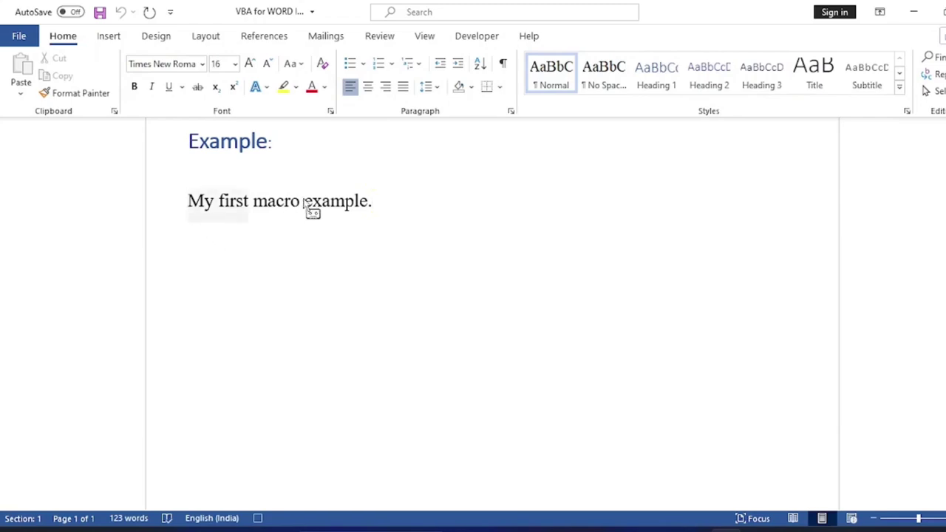
key(shift+Home)
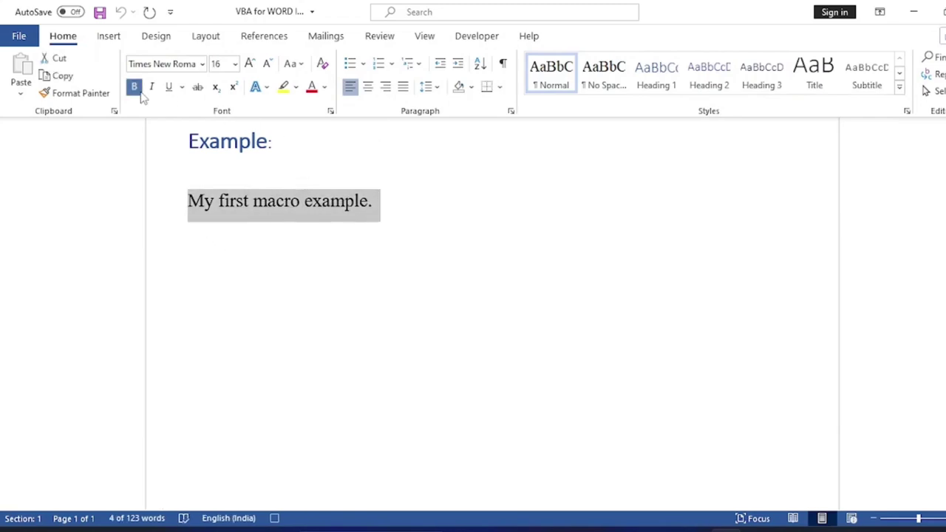
click(134, 87)
click(152, 87)
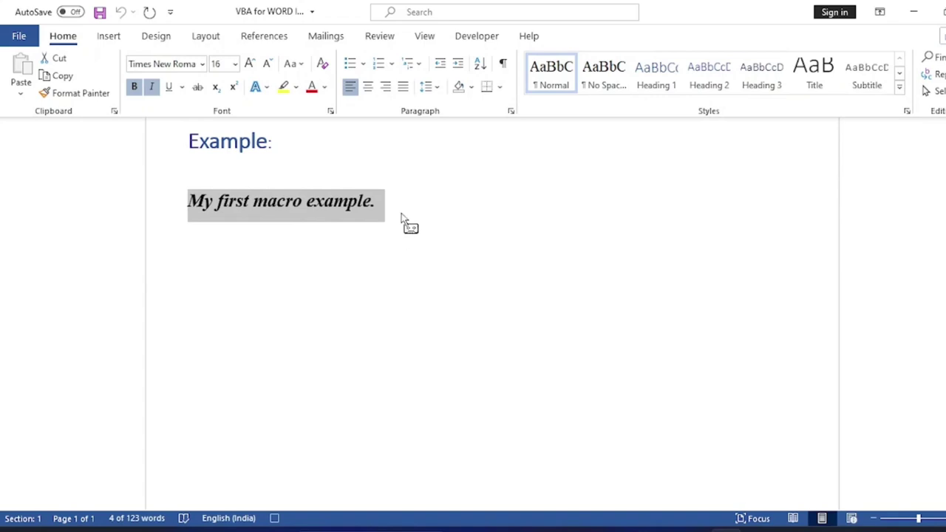
click(234, 65)
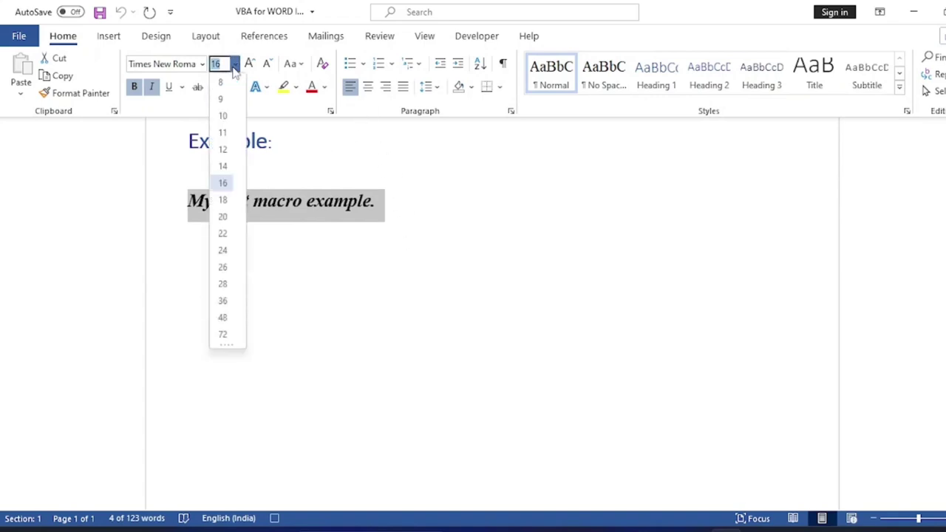
click(222, 216)
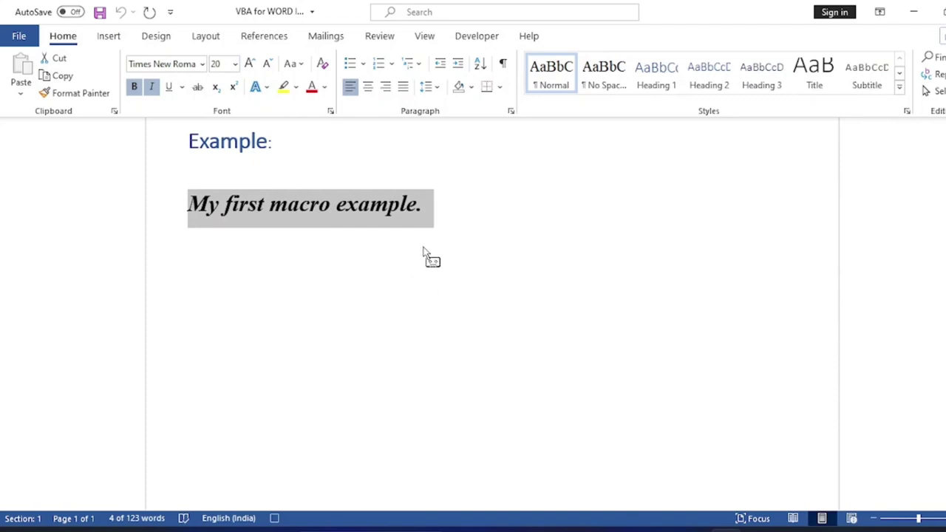
- Deselect the line and stop the macro recording from the Developer tab
key(End)
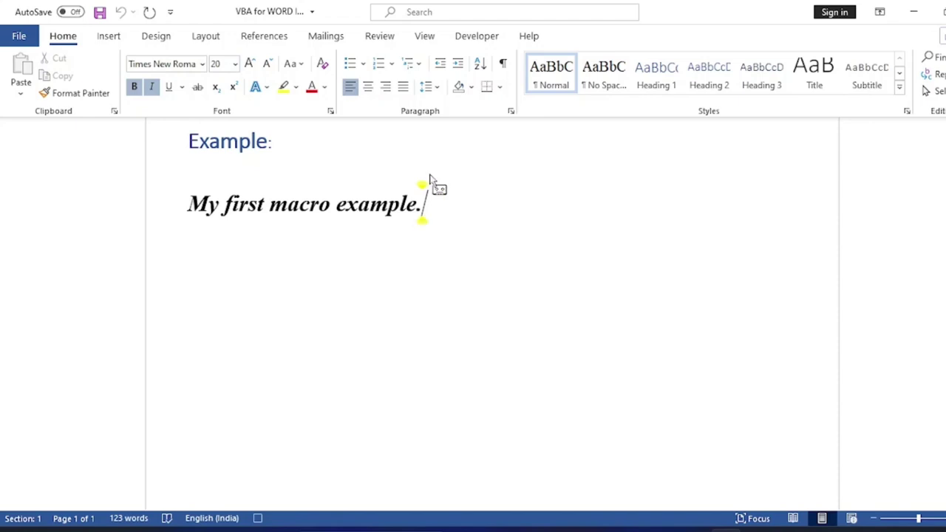
click(475, 37)
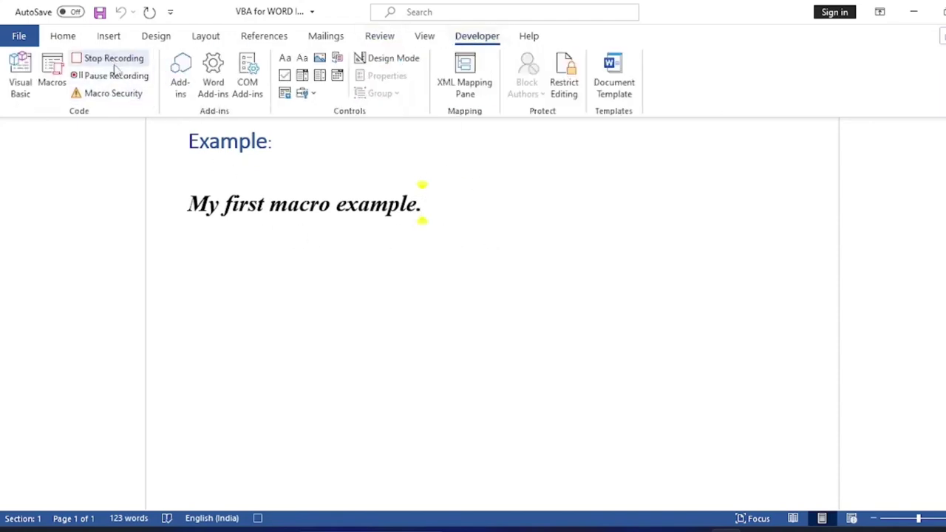
click(114, 63)
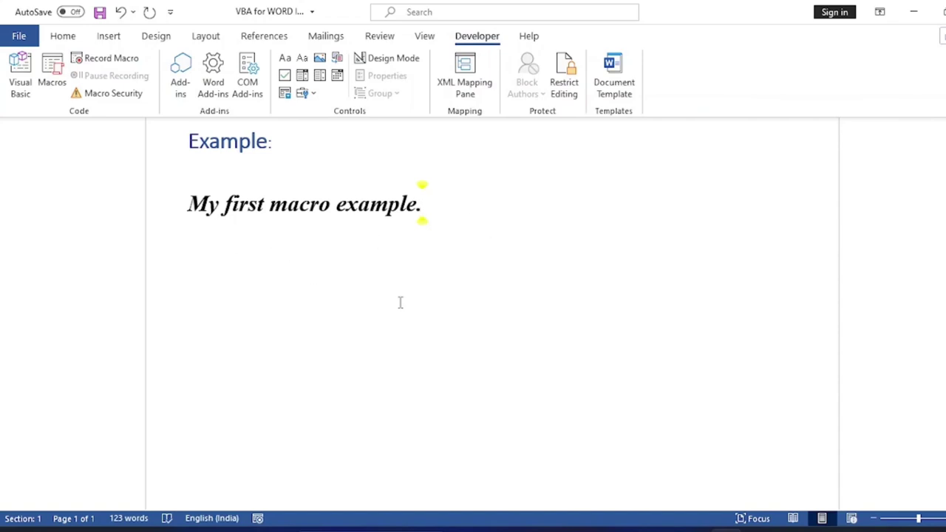
- Edit a macro from the Macros list to show the AutoNew code in NewMacros
click(51, 88)
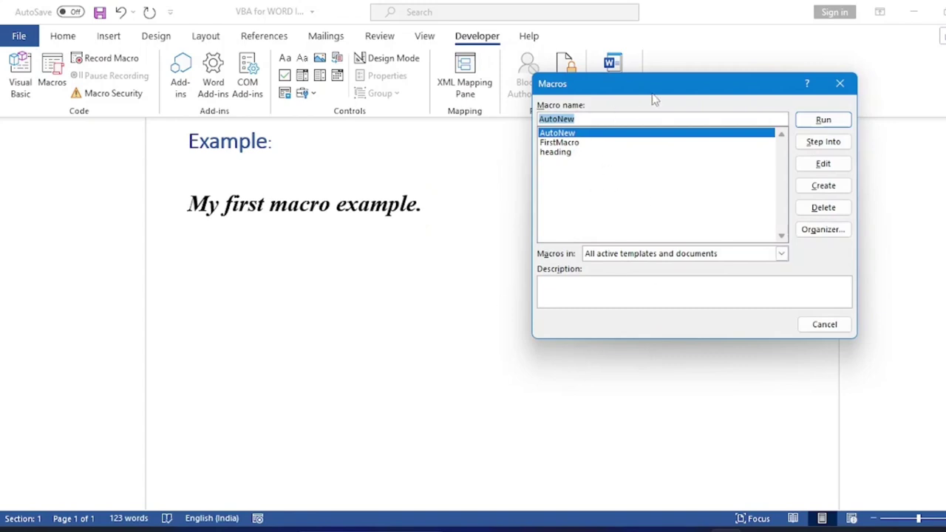
drag(661, 94, 578, 112)
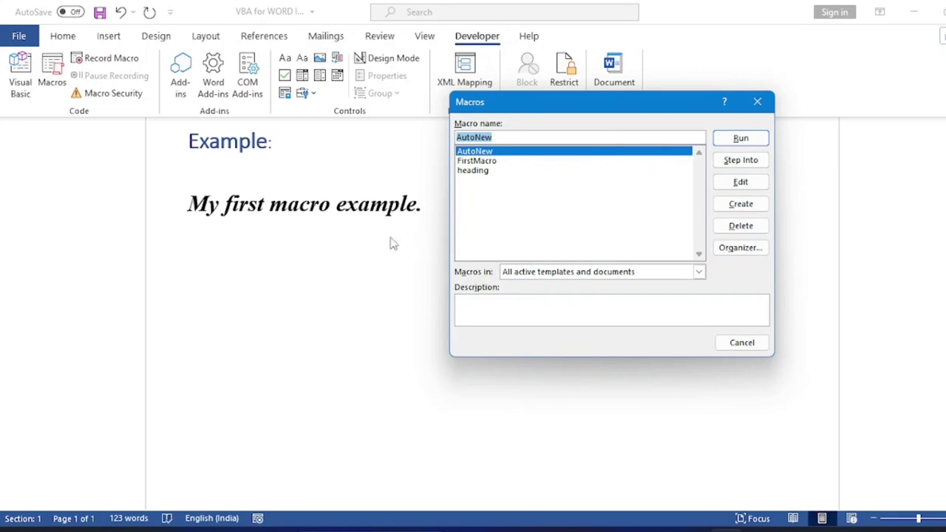
click(740, 182)
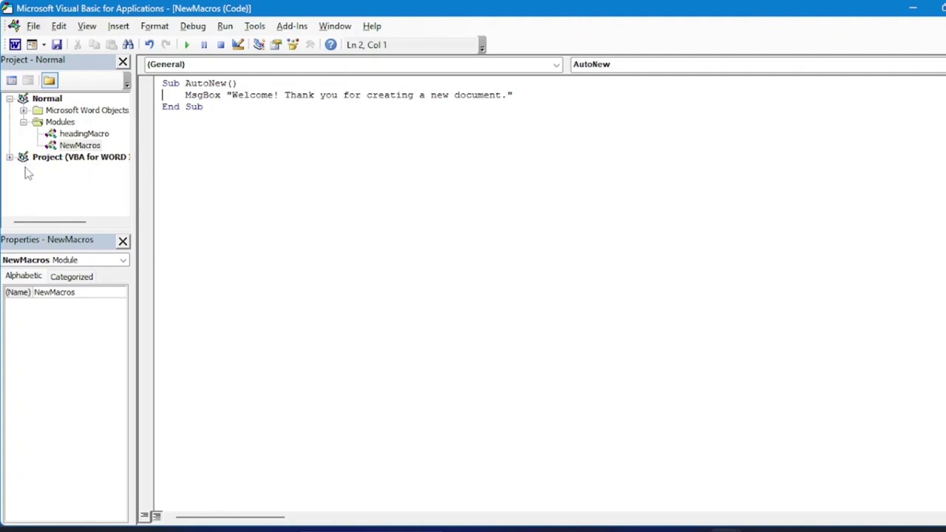
- Expand the document's project and collapse the Normal project in the Project Explorer
click(9, 157)
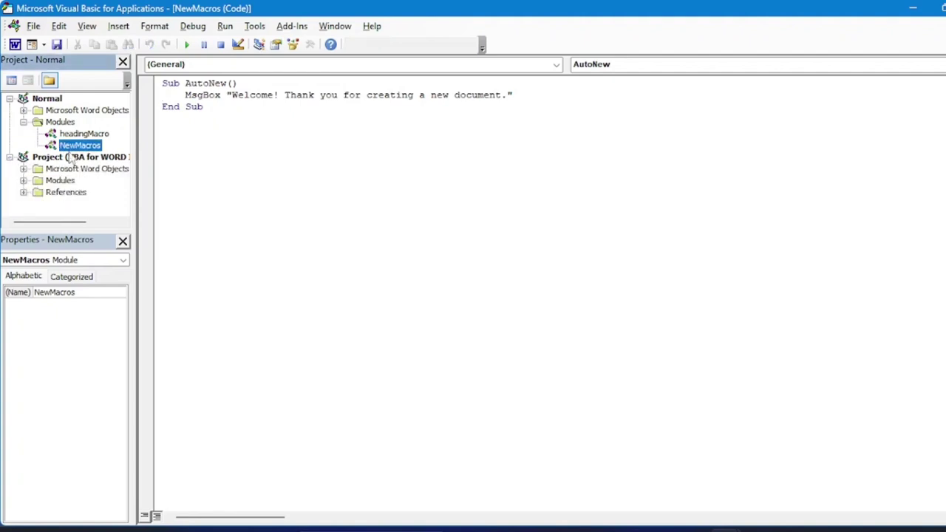
click(9, 98)
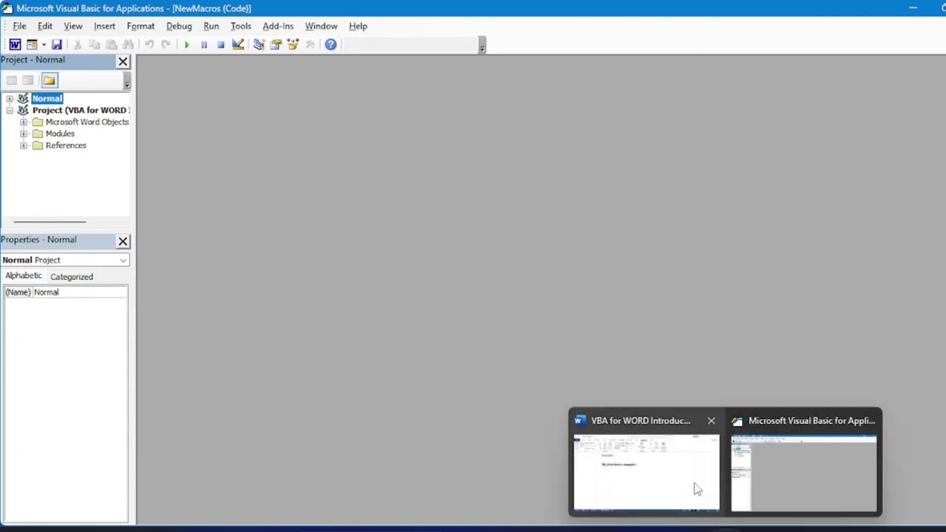
click(695, 486)
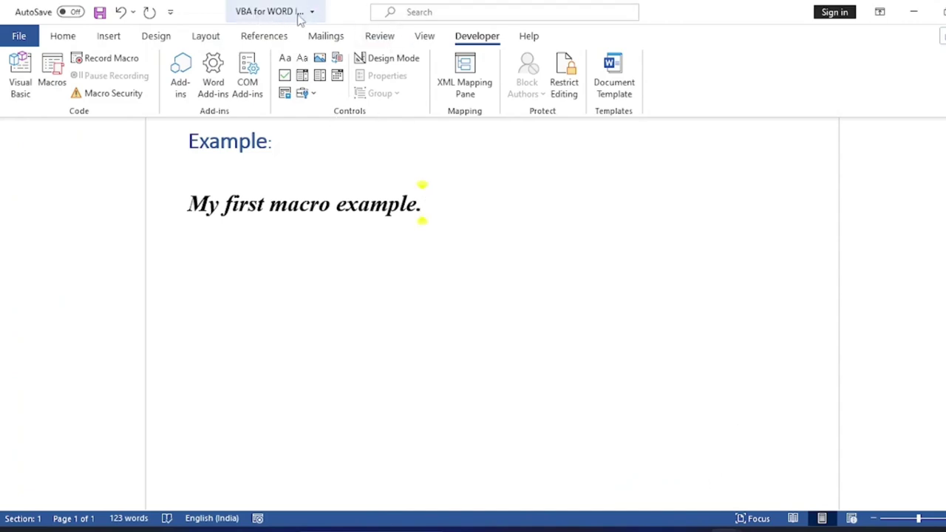
click(922, 15)
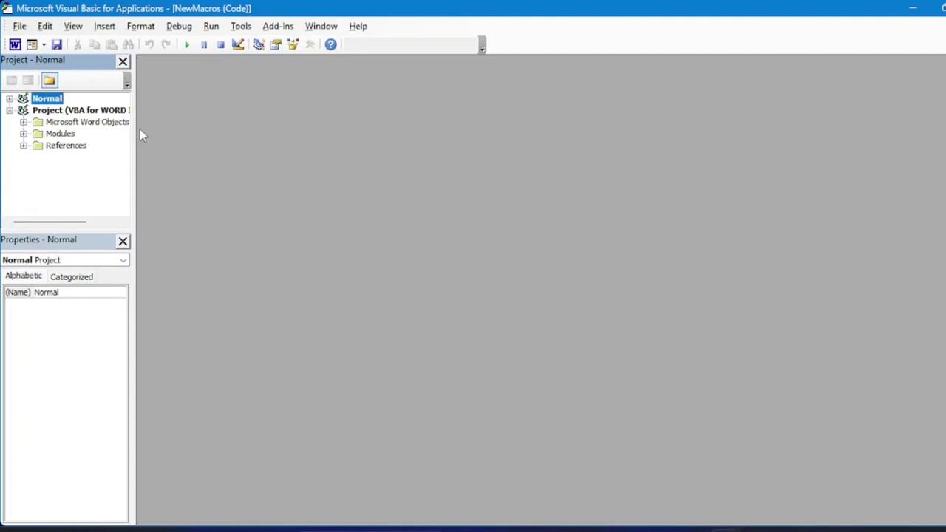
- View the code of the document's NewMacros module to see FirstMacro
drag(133, 130, 164, 131)
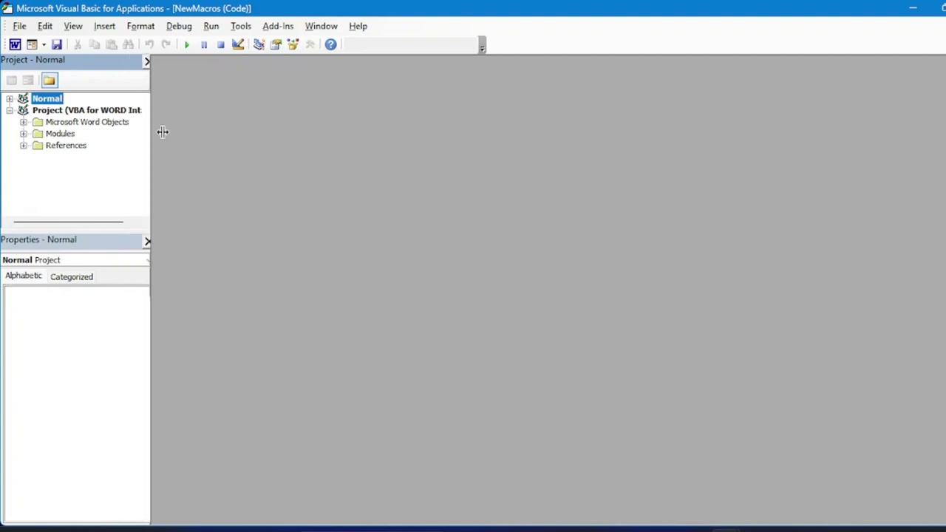
click(24, 134)
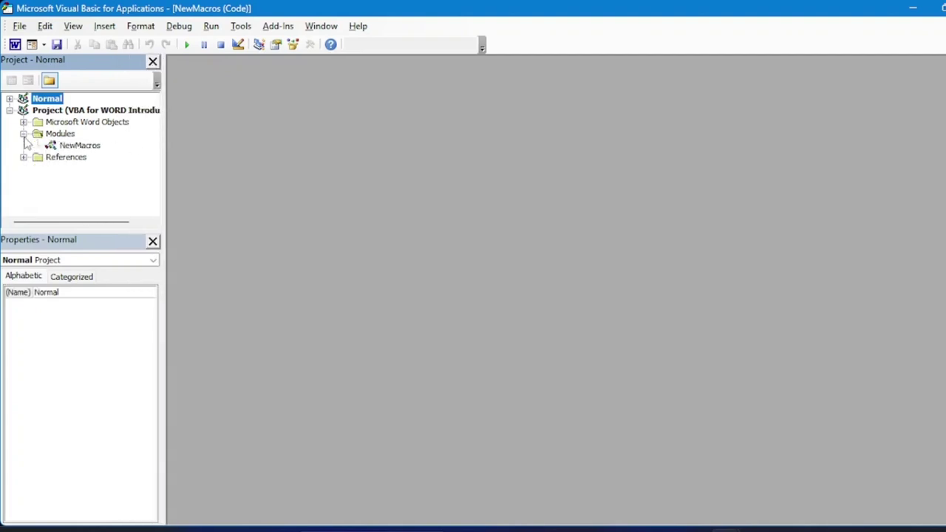
click(80, 146)
right_click(82, 150)
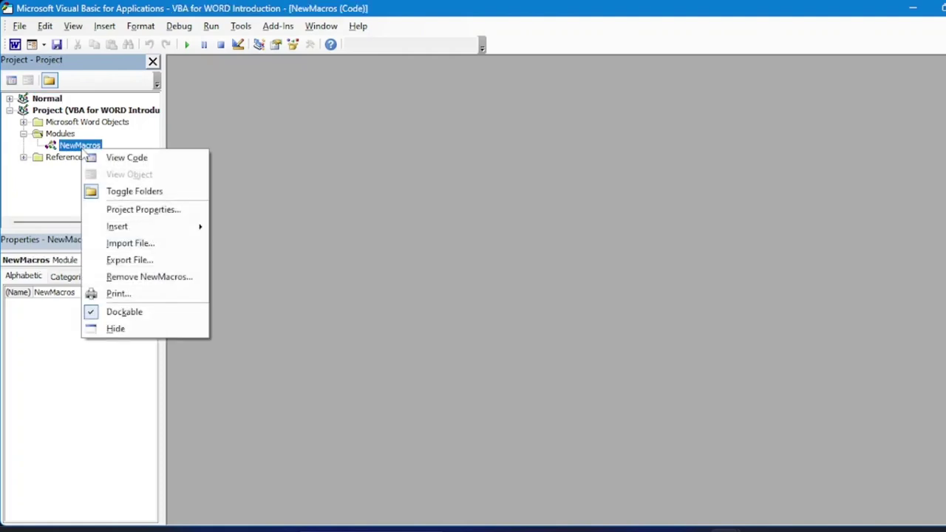
click(127, 159)
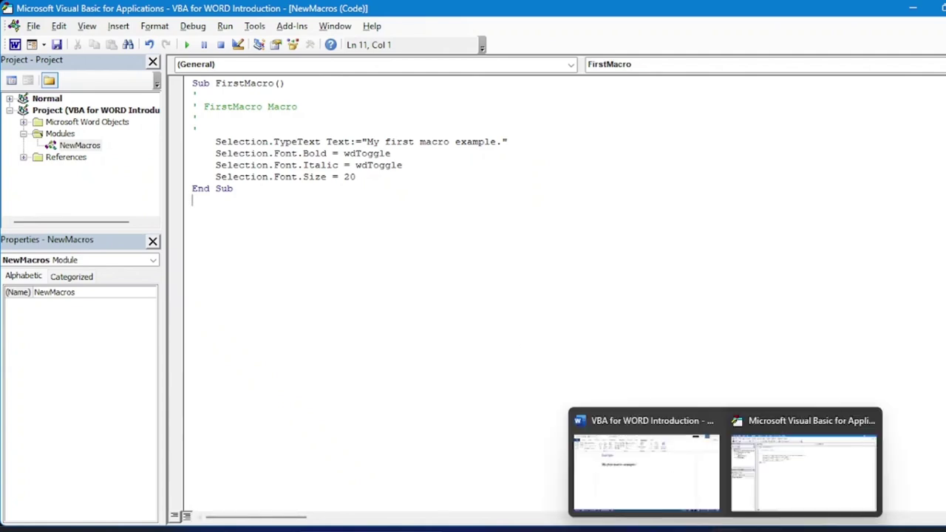
- Start changing FirstMacro's Bold value from wdToggle to True
click(670, 499)
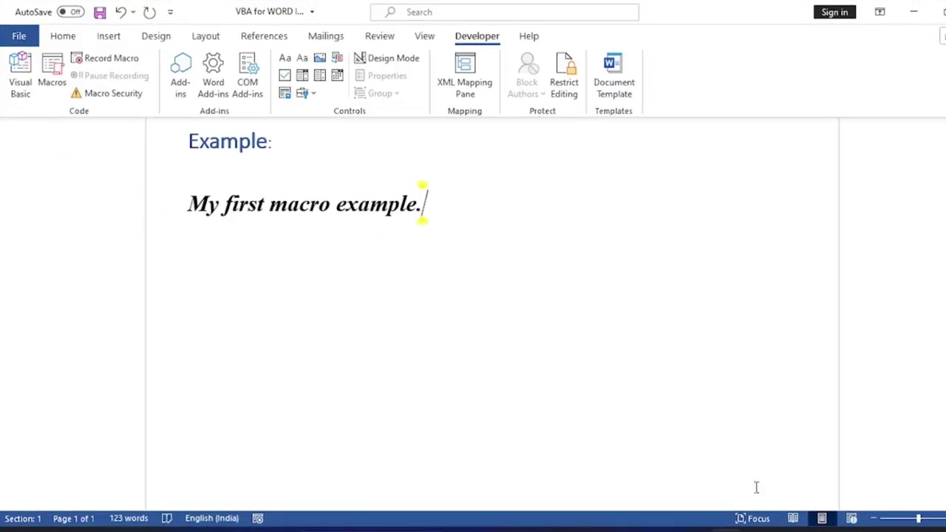
click(738, 456)
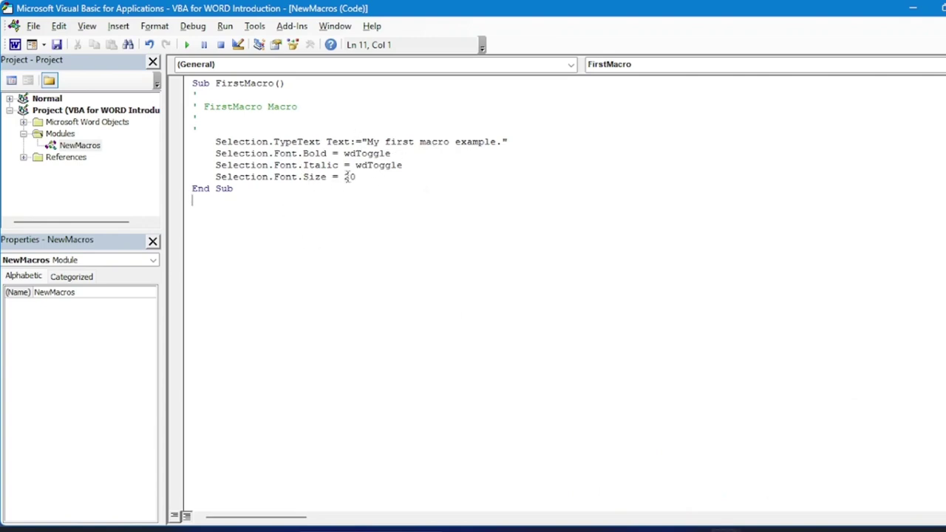
click(397, 155)
key(BackSpace)
key(BackSpace)
key(BackSpace)
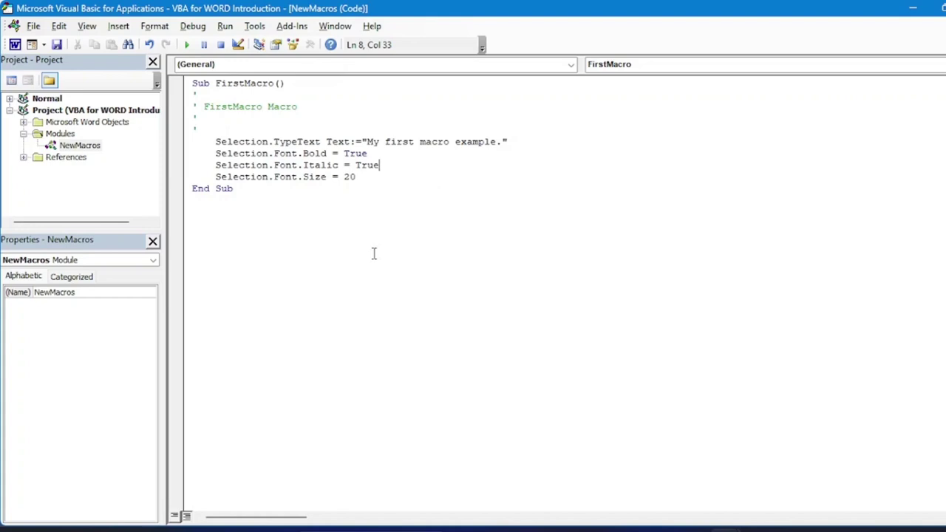
- In Word, start a new line and run FirstMacro to add a second formatted line
click(914, 9)
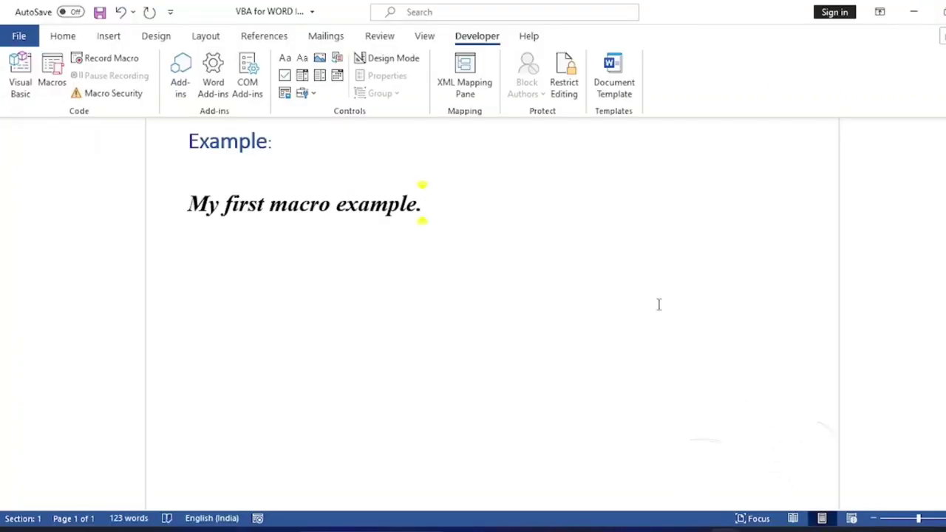
key(Return)
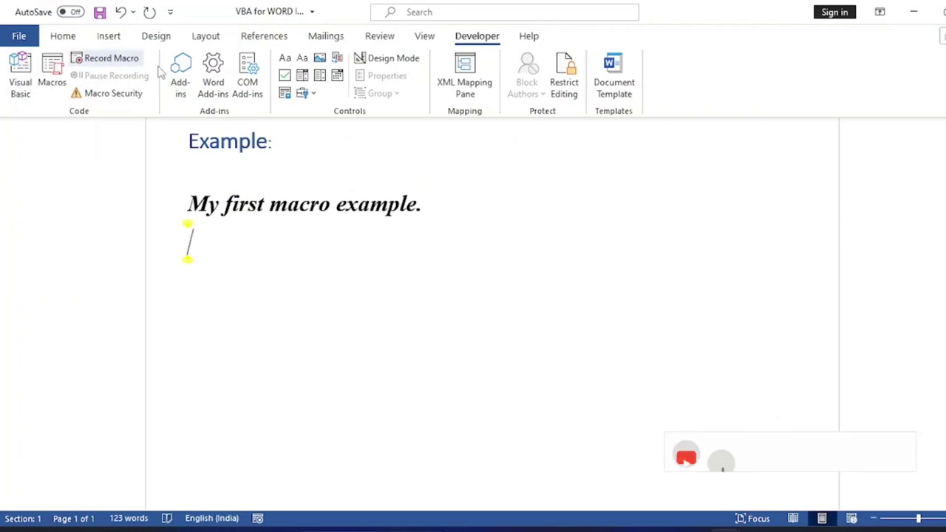
click(52, 82)
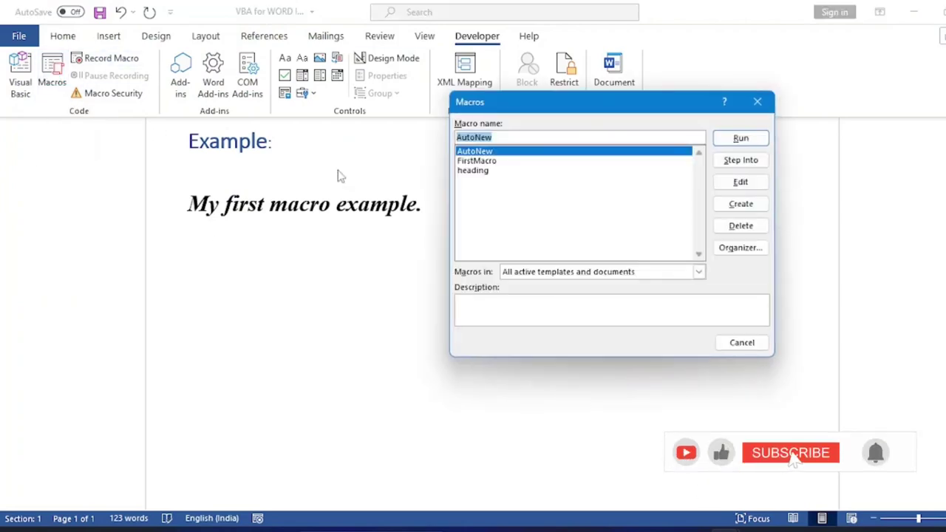
drag(600, 104, 680, 102)
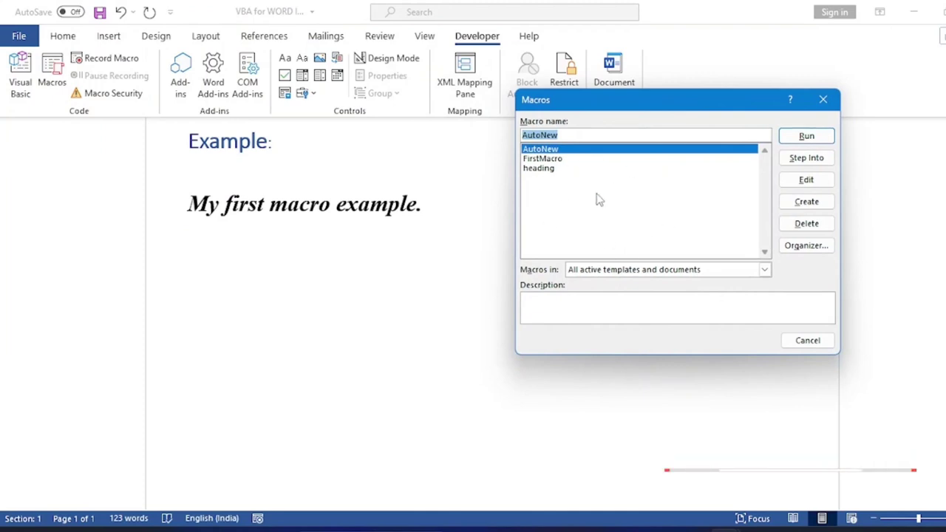
click(556, 159)
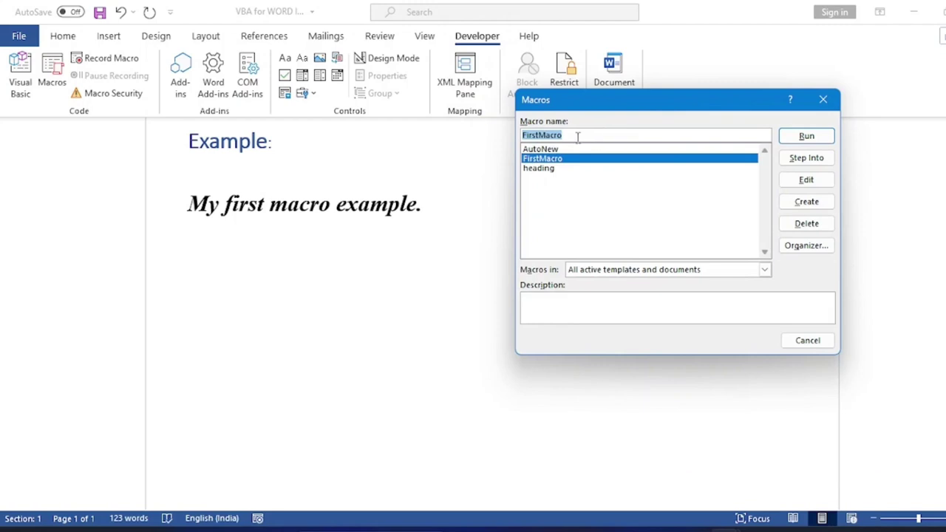
click(806, 139)
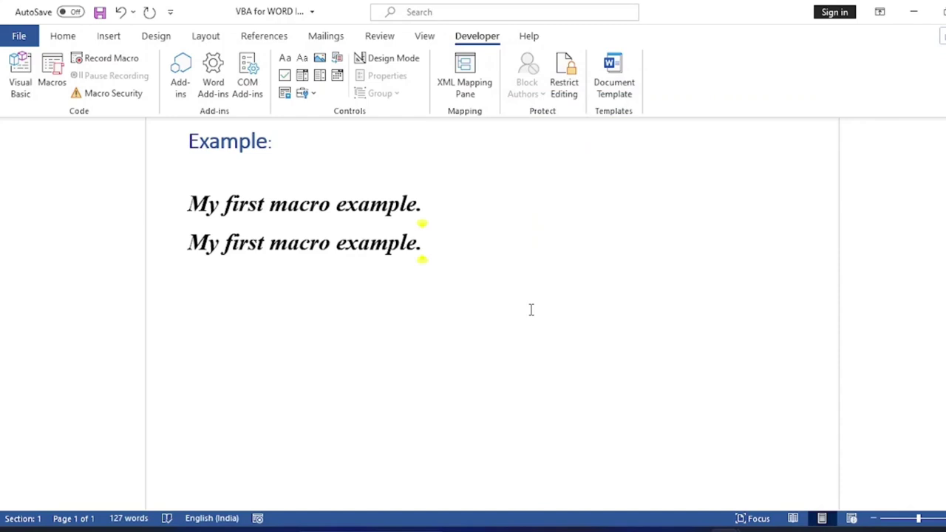
- Run FirstMacro again on a new line to add a third line
key(Return)
click(52, 74)
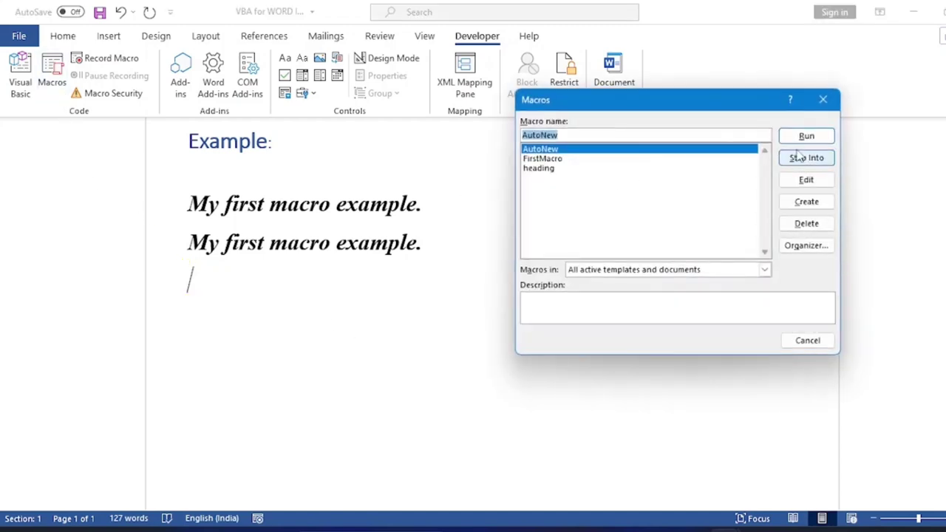
click(539, 158)
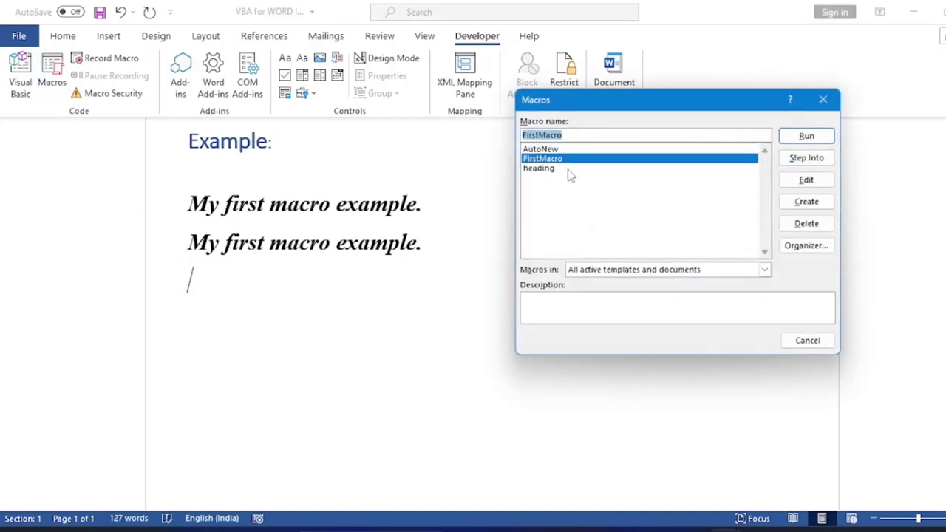
click(806, 137)
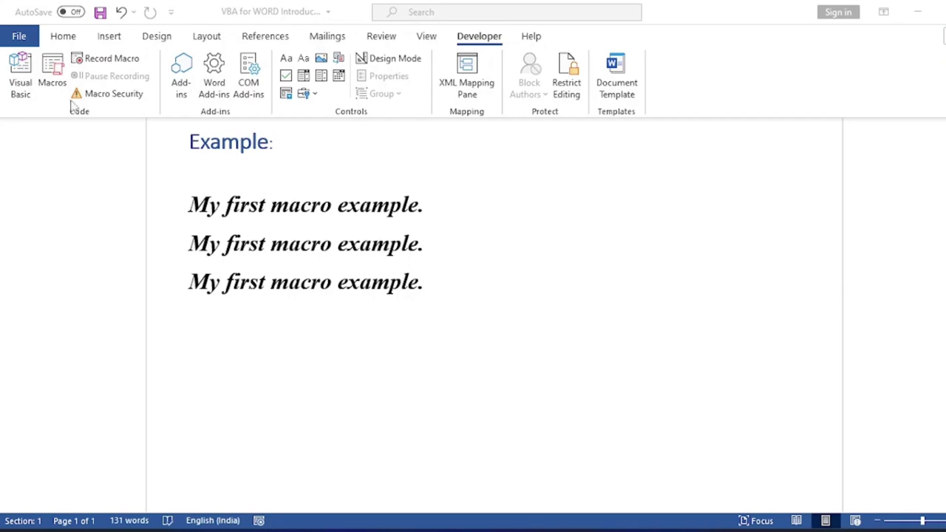
- Select FirstMacro in the Macros list, then close the dialog without running it
click(52, 87)
click(52, 74)
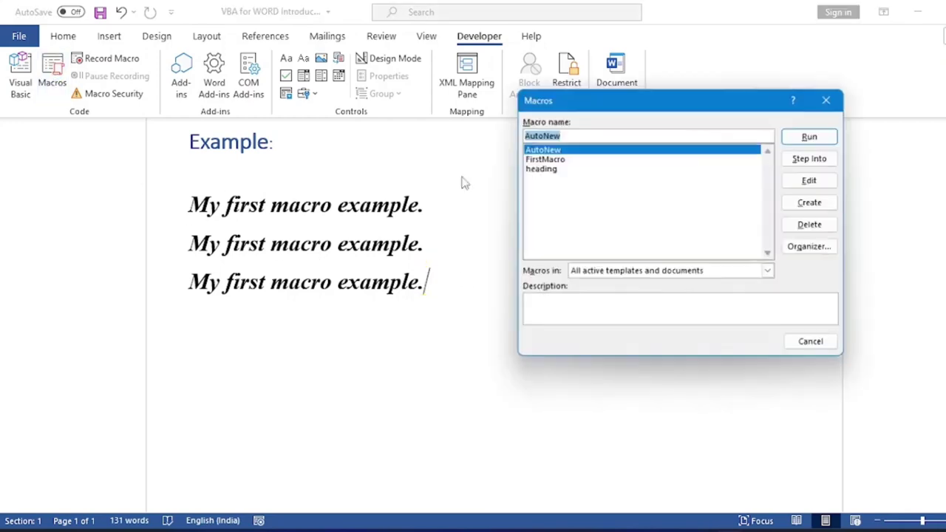
click(546, 159)
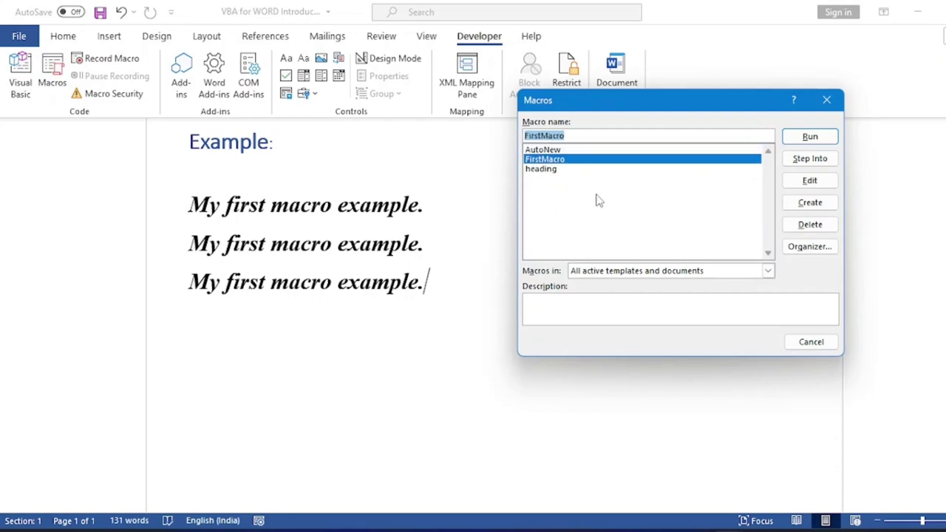
click(827, 101)
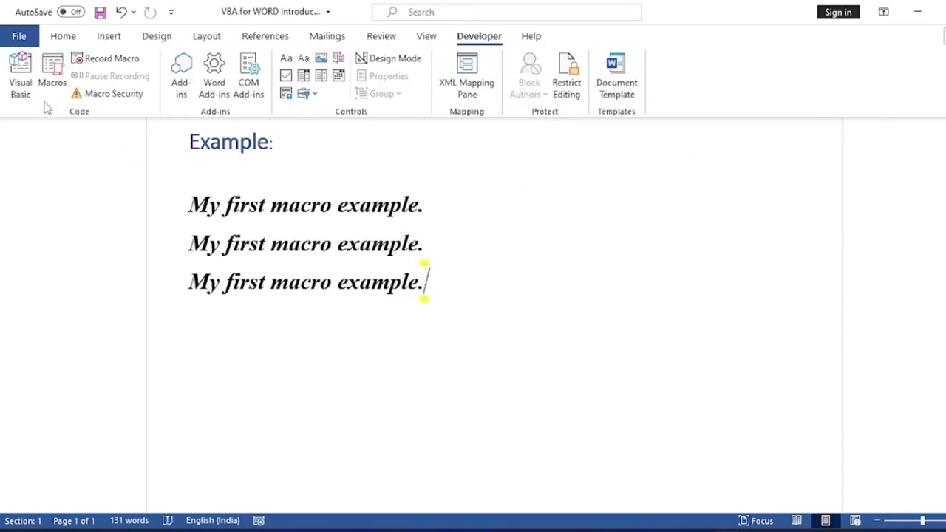
click(22, 87)
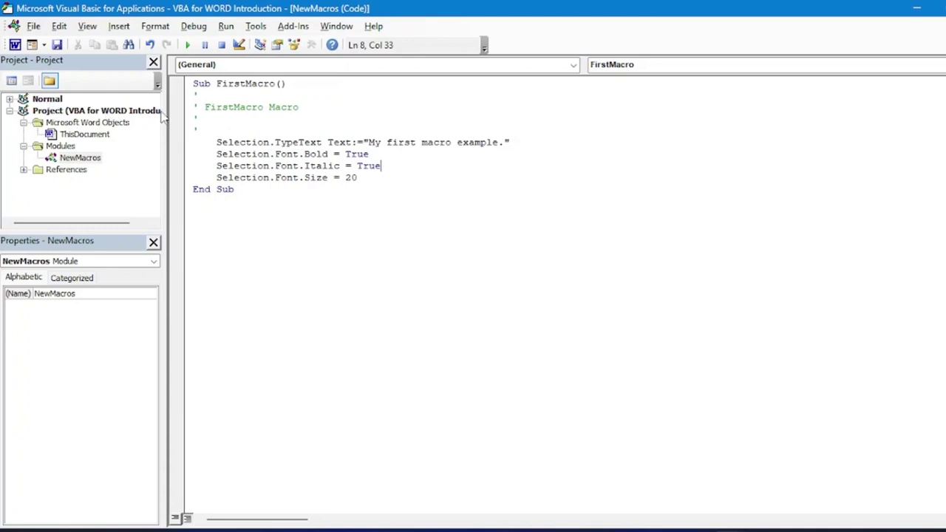
key(ctrl+r)
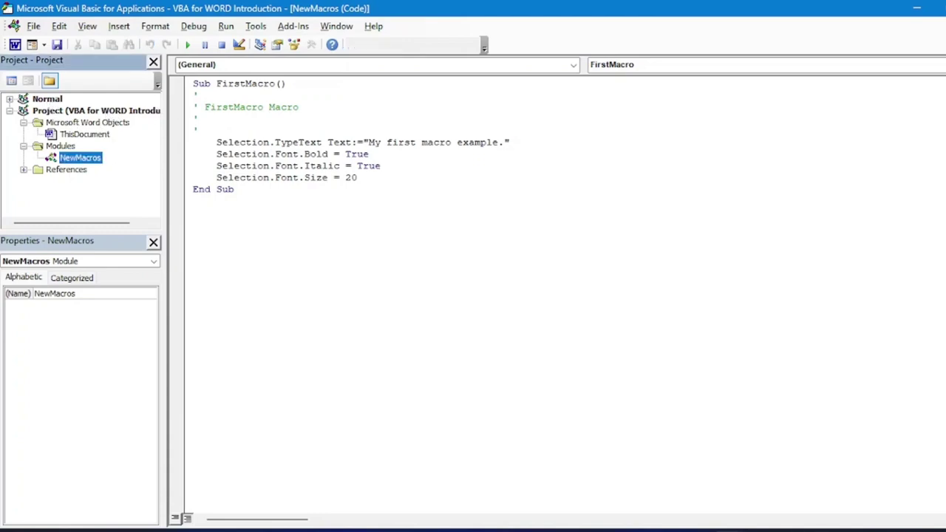
click(692, 481)
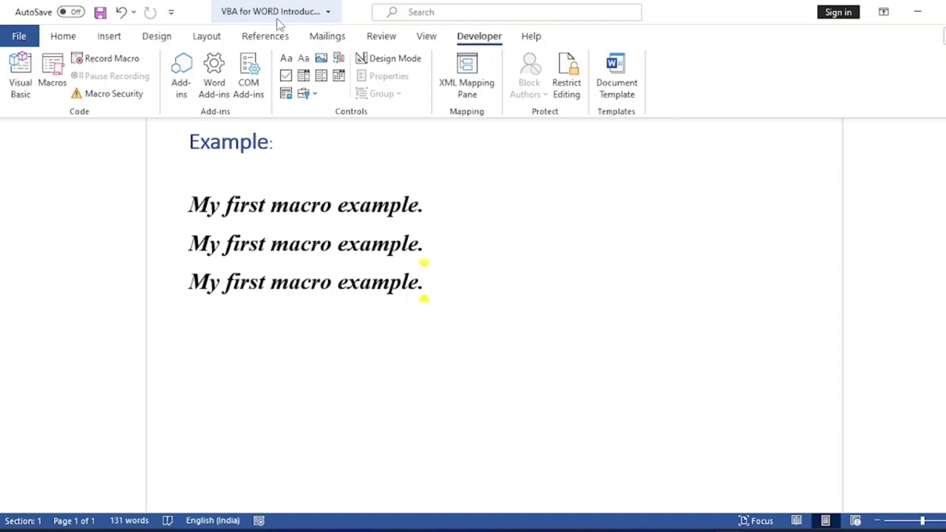
click(918, 10)
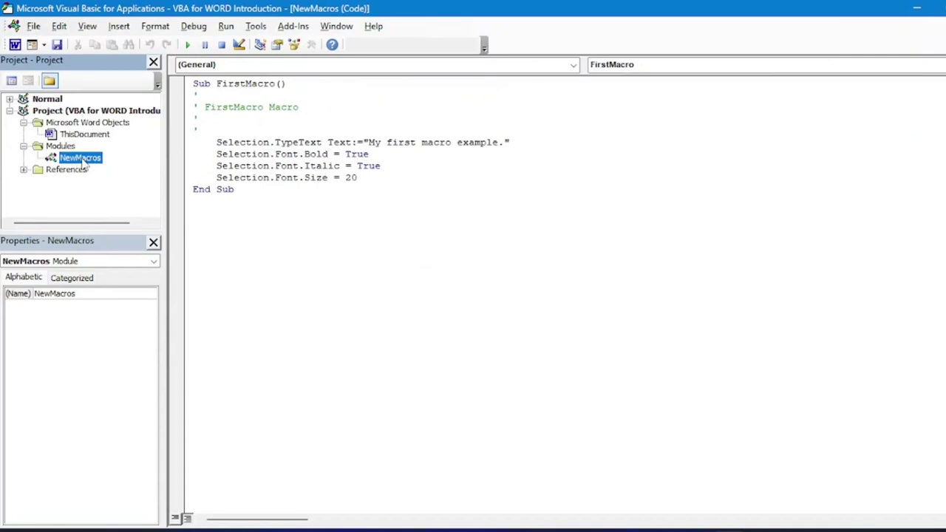
right_click(84, 163)
click(131, 169)
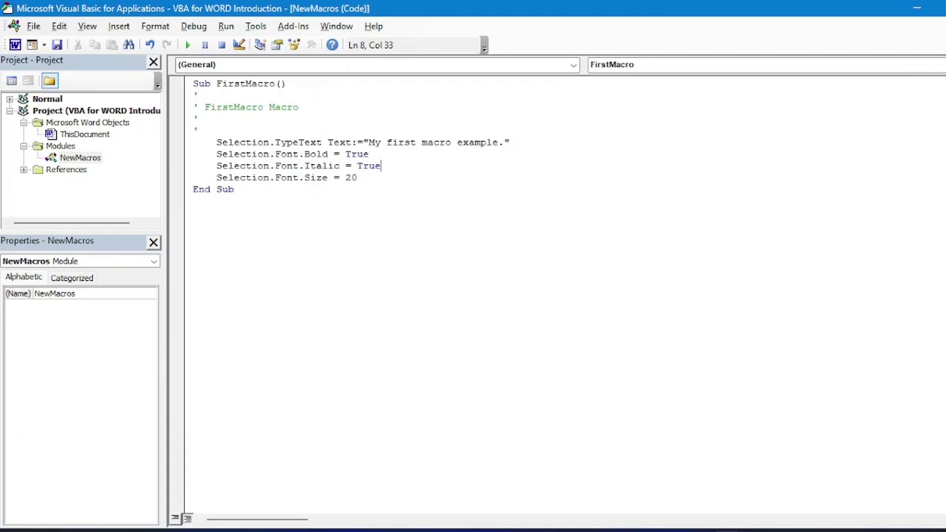
key(alt+F11)
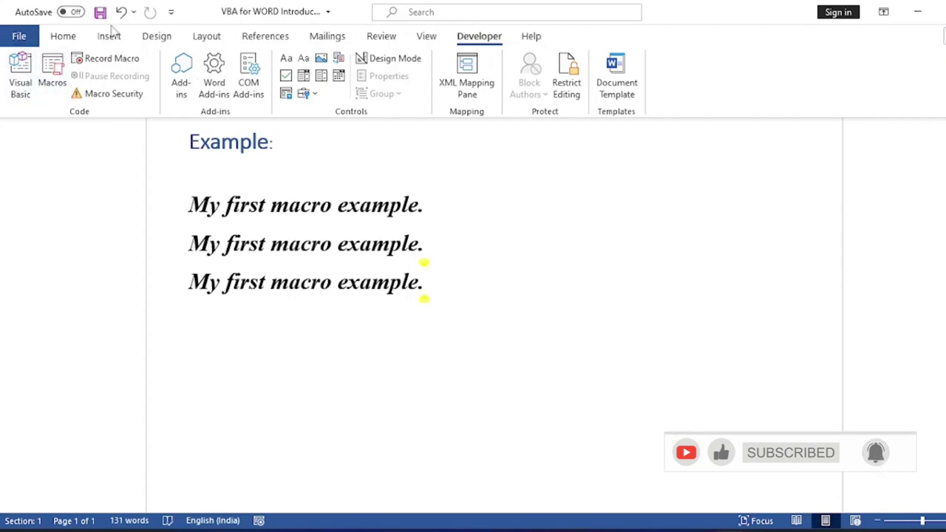
- Save 'VBA for WORD Introduction' to the Desktop as a Word Macro-Enabled Document, then minimize Word
click(20, 33)
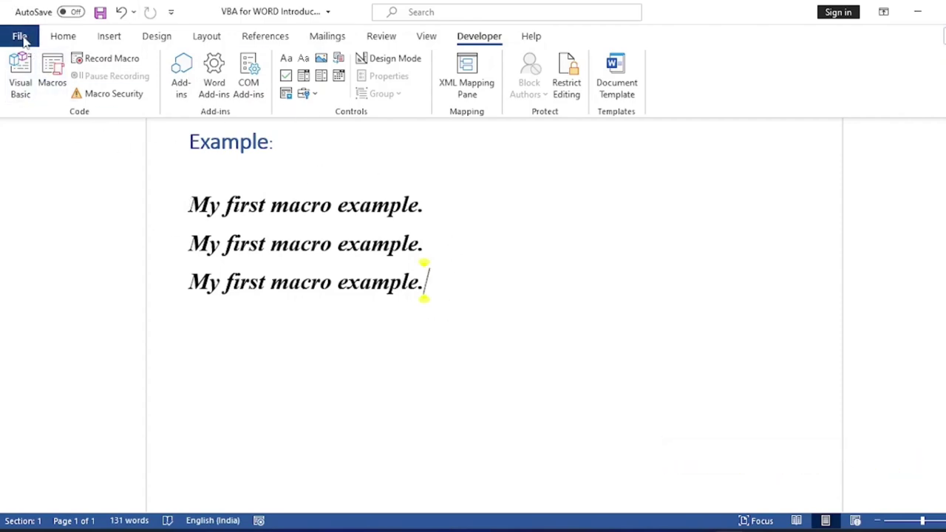
click(47, 235)
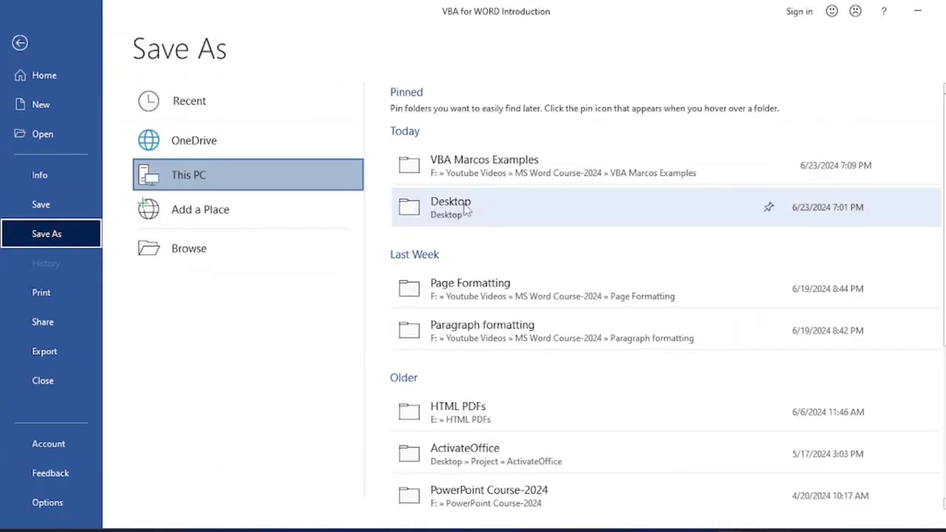
click(437, 345)
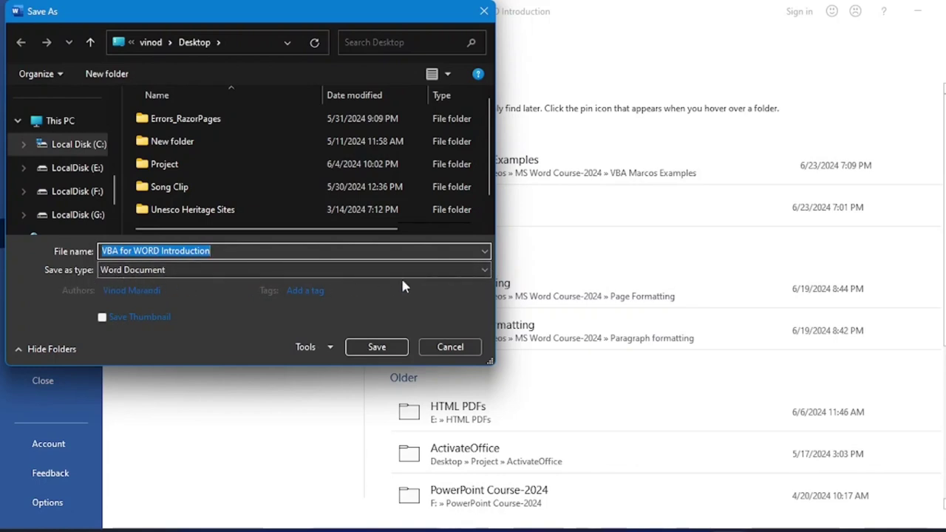
click(485, 271)
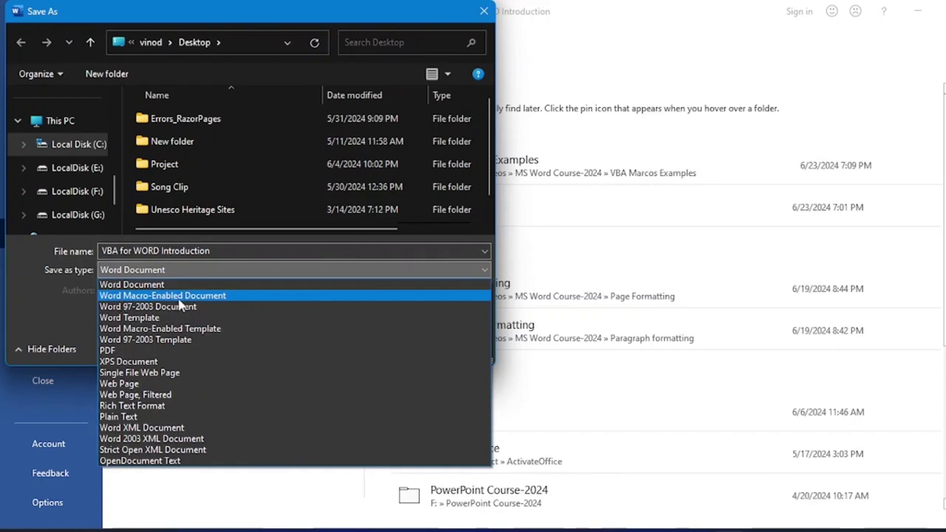
click(215, 300)
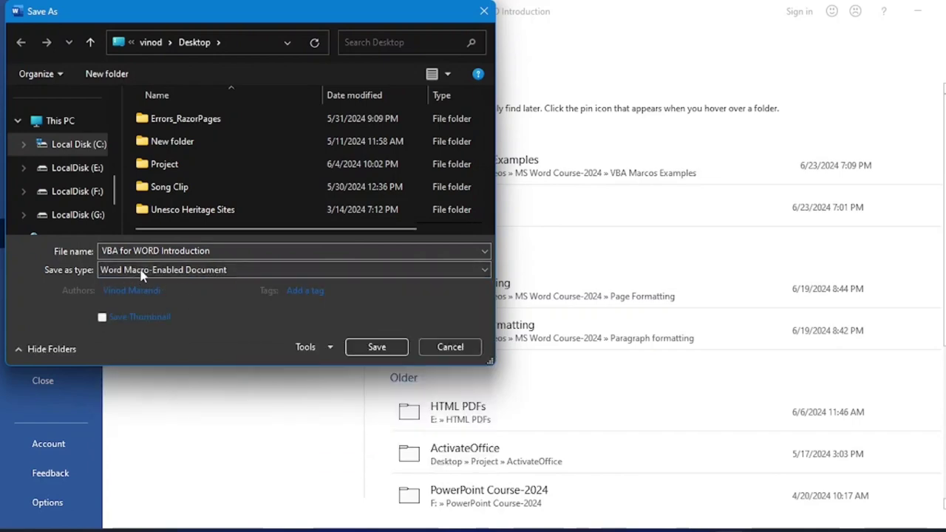
click(385, 349)
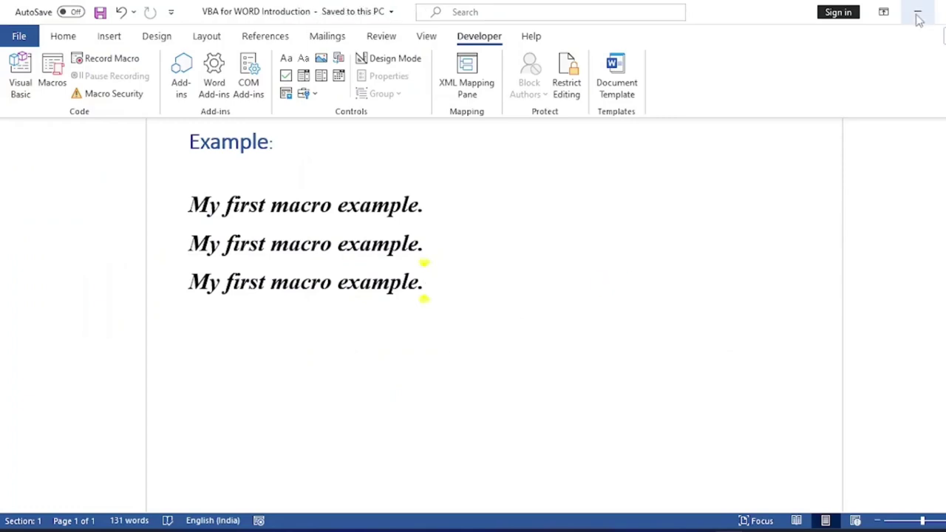
click(920, 16)
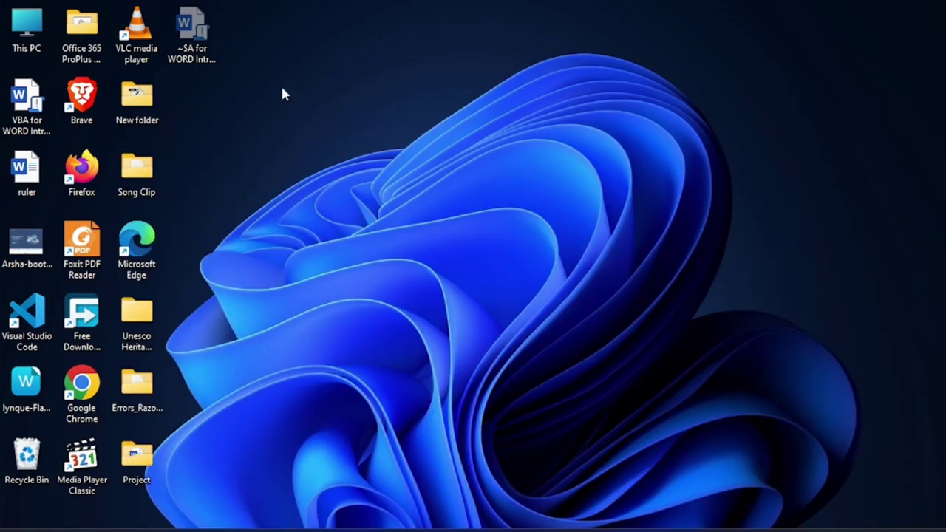
- Close Word and reopen the saved macro-enabled 'VBA for WORD Introduction' document from the desktop
drag(29, 107, 203, 132)
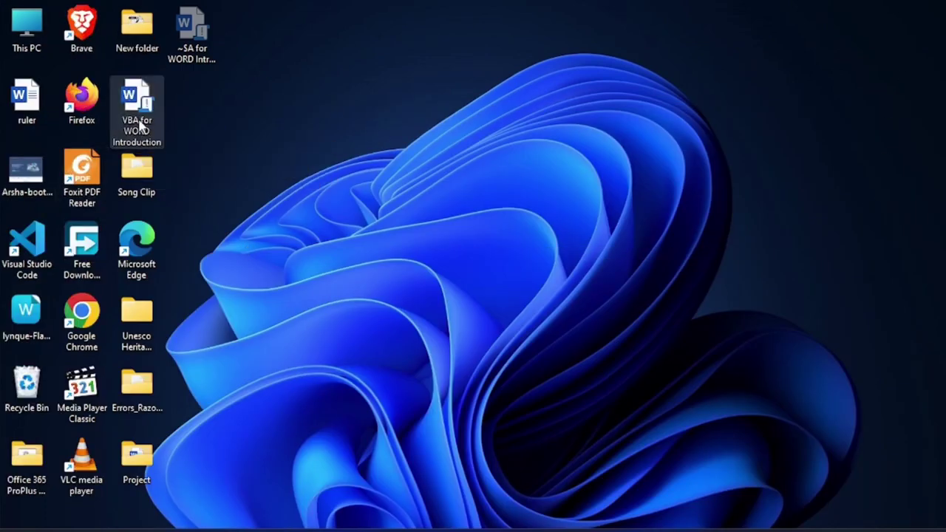
click(709, 466)
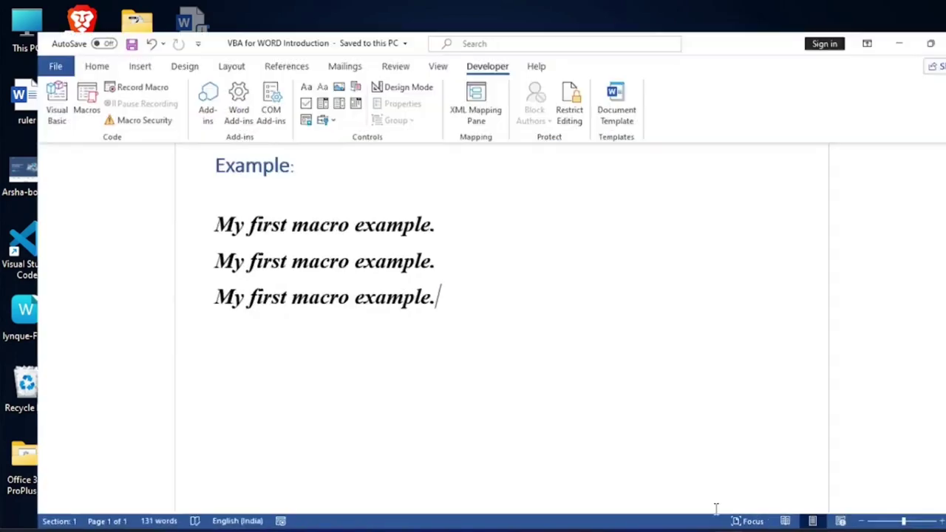
key(alt+F4)
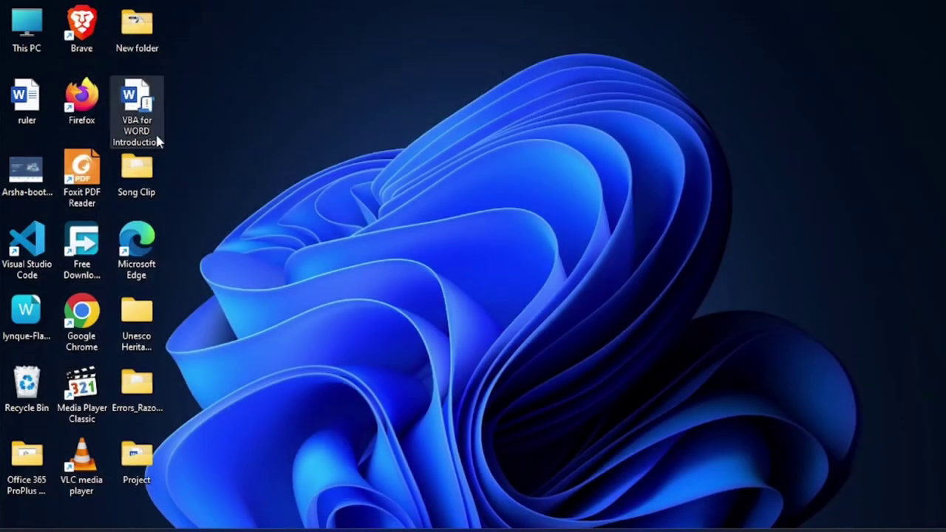
click(152, 134)
key(Escape)
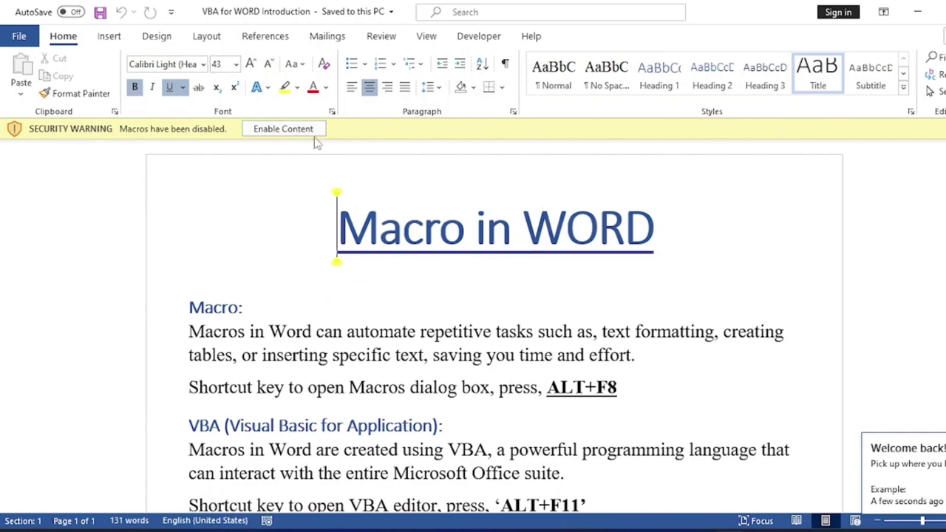
- Enable the document's macros and start a new line after the third example line
click(277, 129)
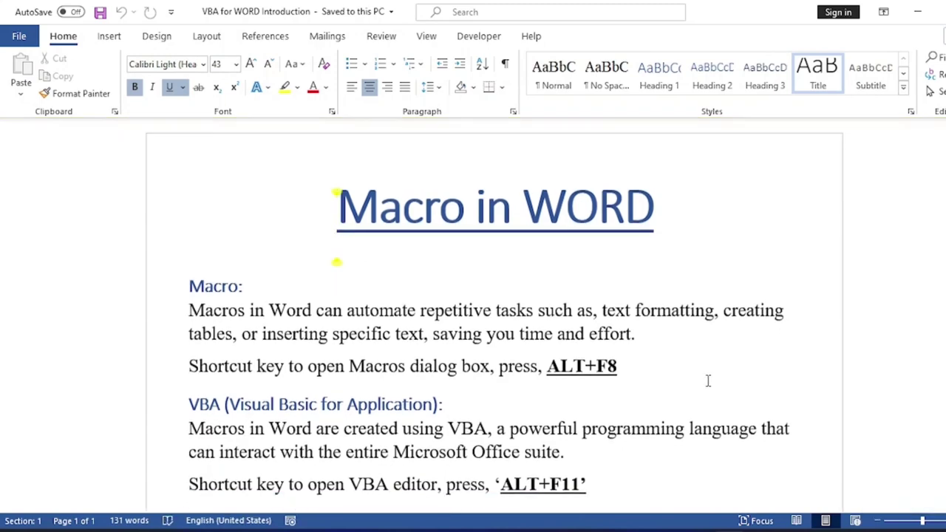
scroll(707, 382, down, 3)
scroll(707, 381, down, 3)
scroll(609, 367, down, 3)
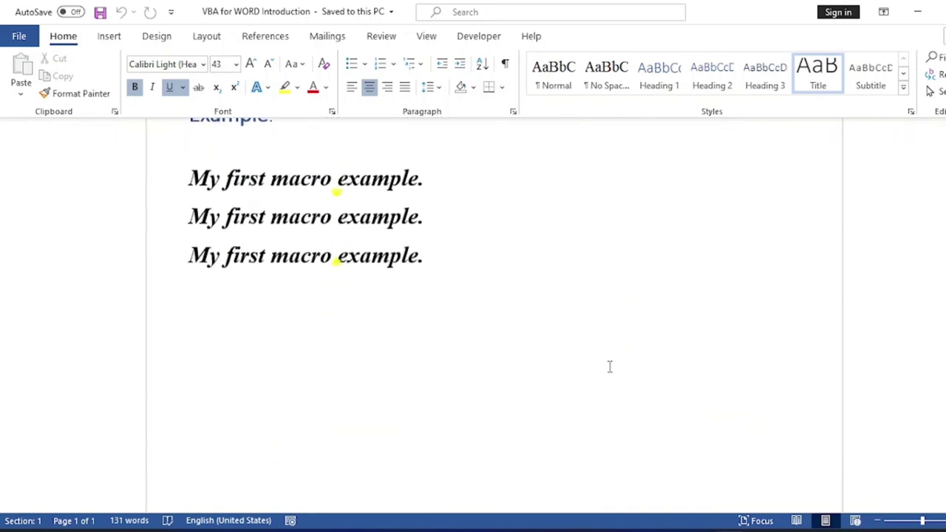
click(444, 250)
click(479, 36)
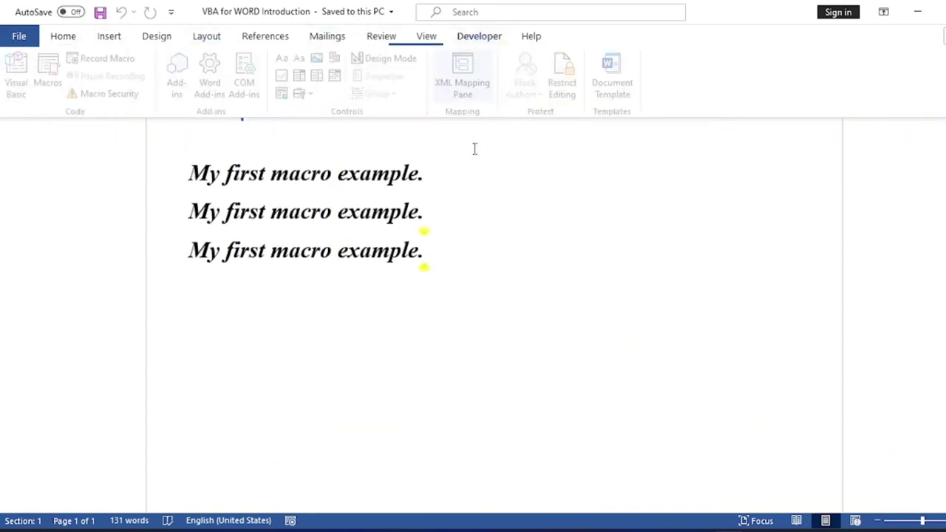
key(Return)
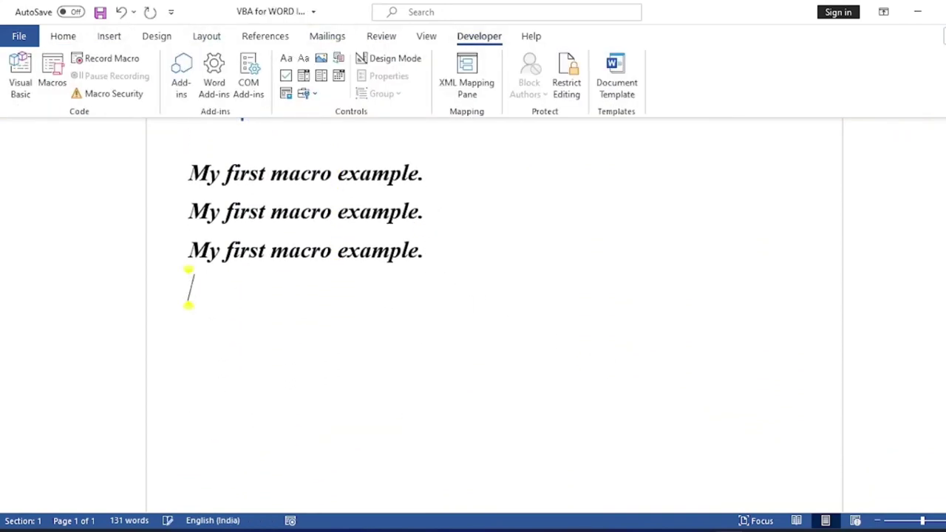
- Run FirstMacro from the Macros list to add a fourth 'My first macro example.' line
click(52, 74)
click(558, 163)
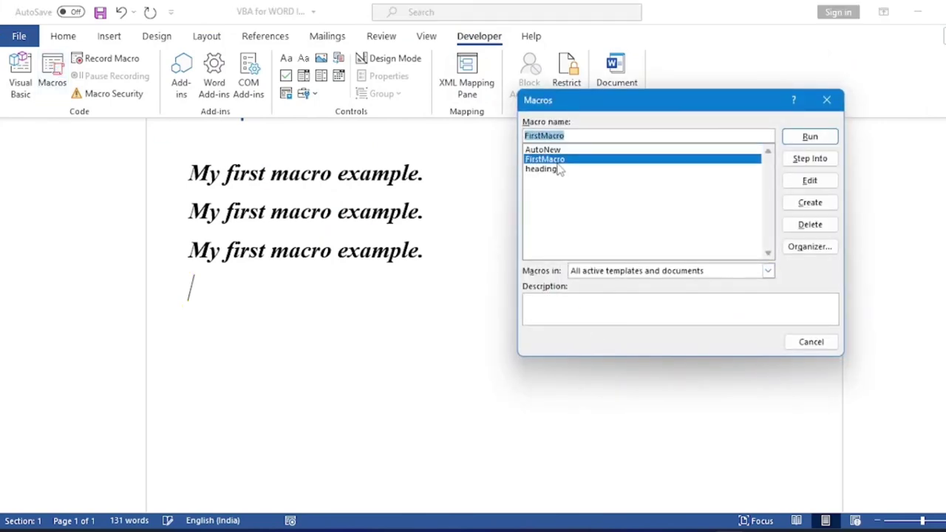
click(811, 139)
click(810, 138)
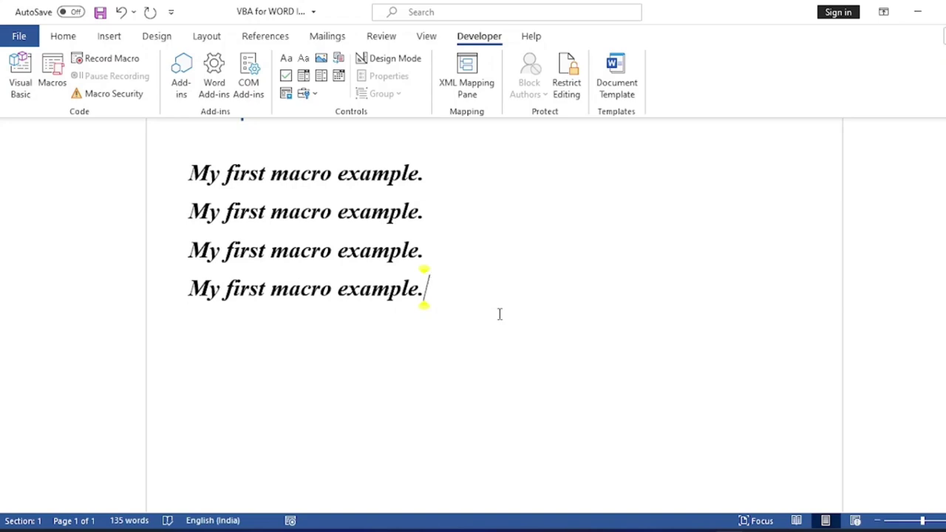
scroll(508, 314, up, 3)
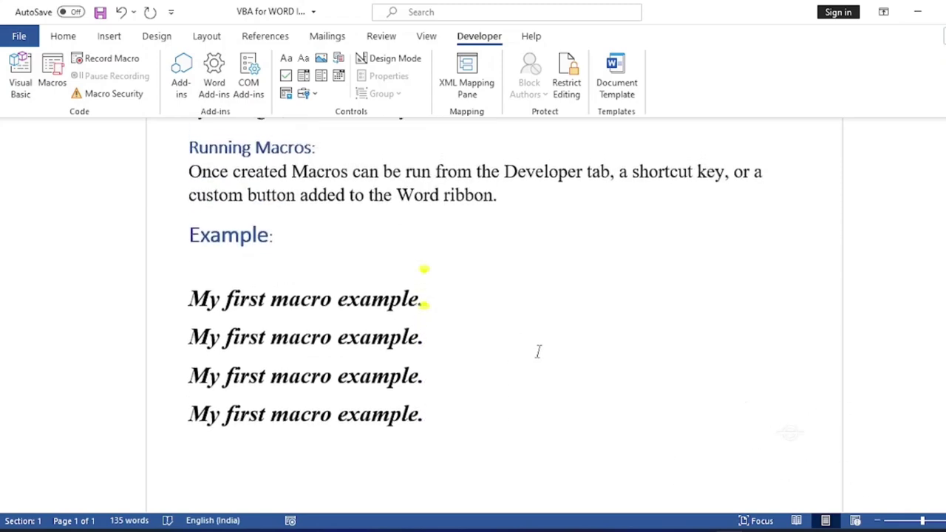
scroll(544, 356, down, 2)
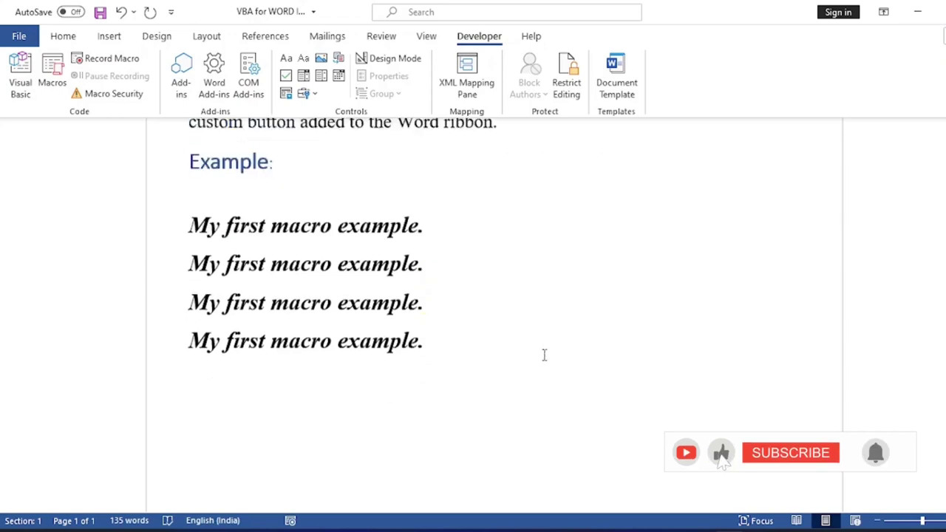
scroll(544, 356, down, 3)
scroll(544, 354, up, 2)
scroll(543, 353, down, 2)
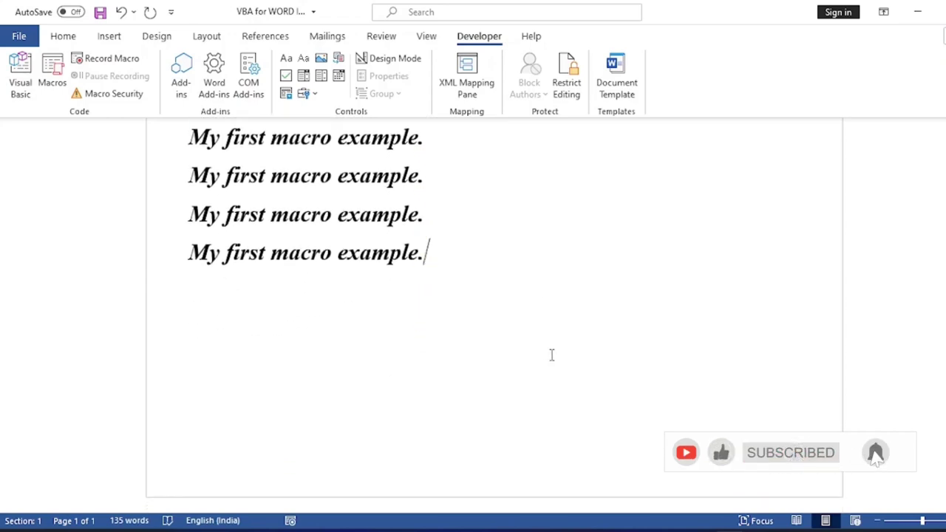
scroll(587, 346, up, 3)
scroll(587, 347, down, 3)
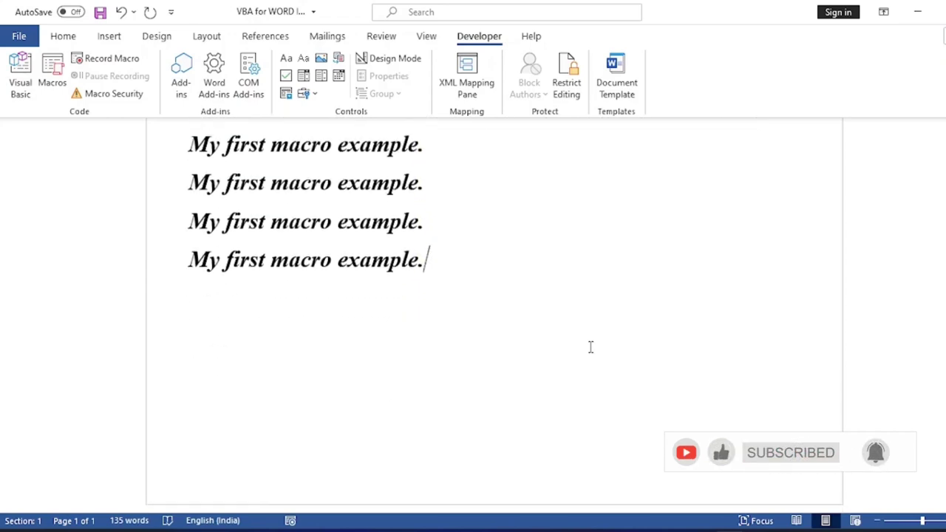
scroll(478, 393, up, 2)
scroll(488, 392, up, 1)
scroll(503, 384, down, 2)
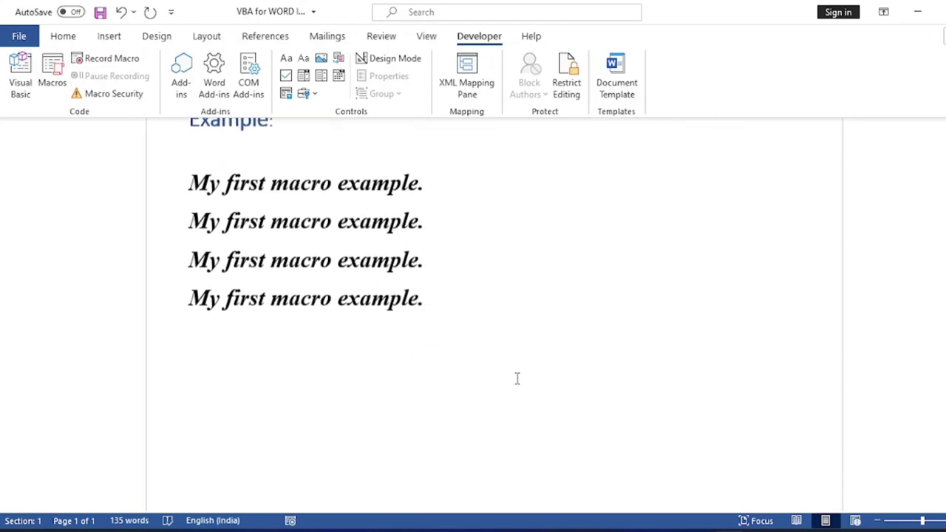